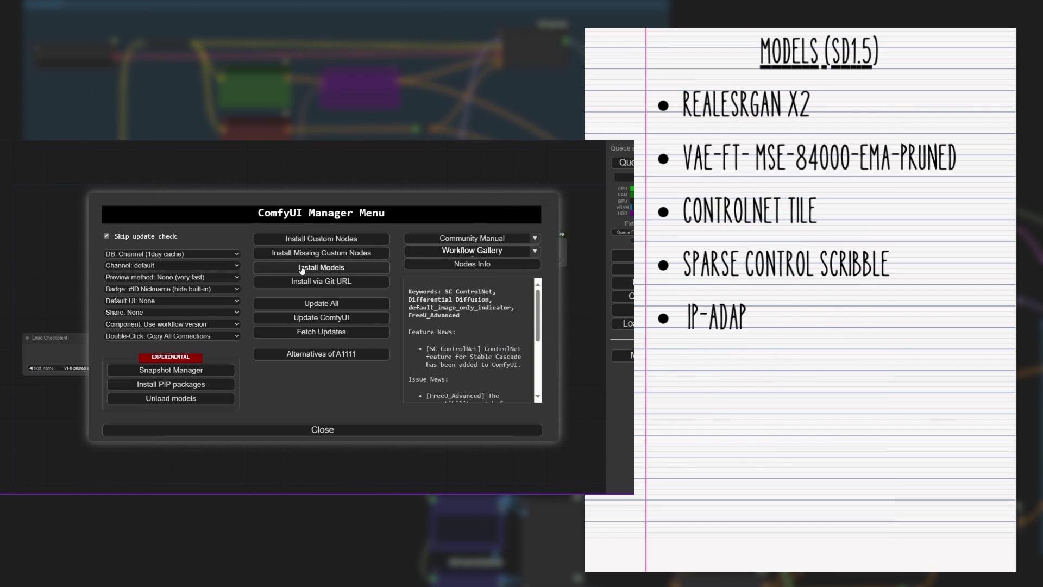
Run Update ComfyUI from the Manager, then dismiss the success message and close the Manager
{"action": "left_click", "coordinate": [302, 268]}
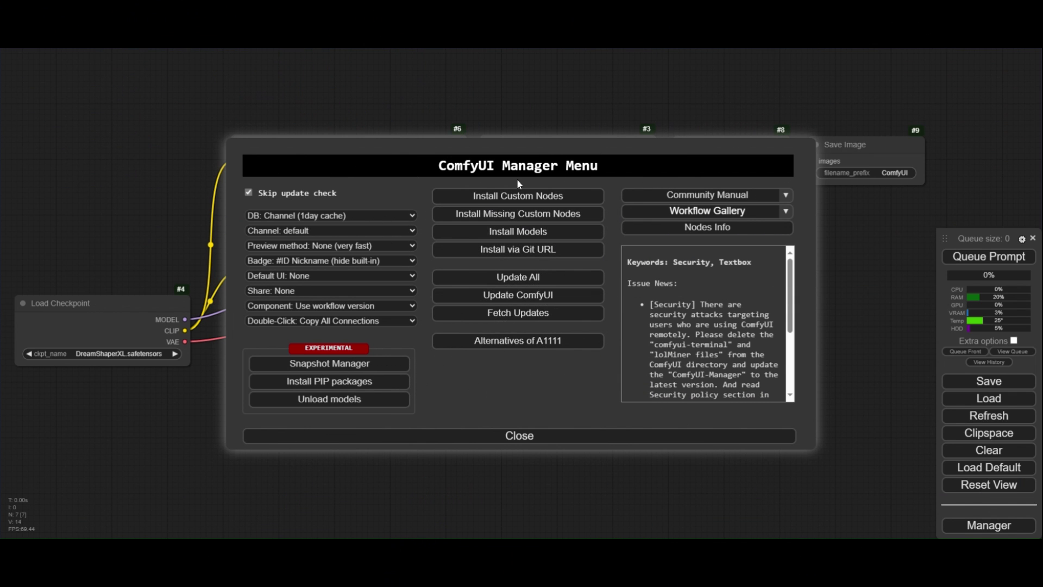
{"action": "left_click", "coordinate": [529, 196]}
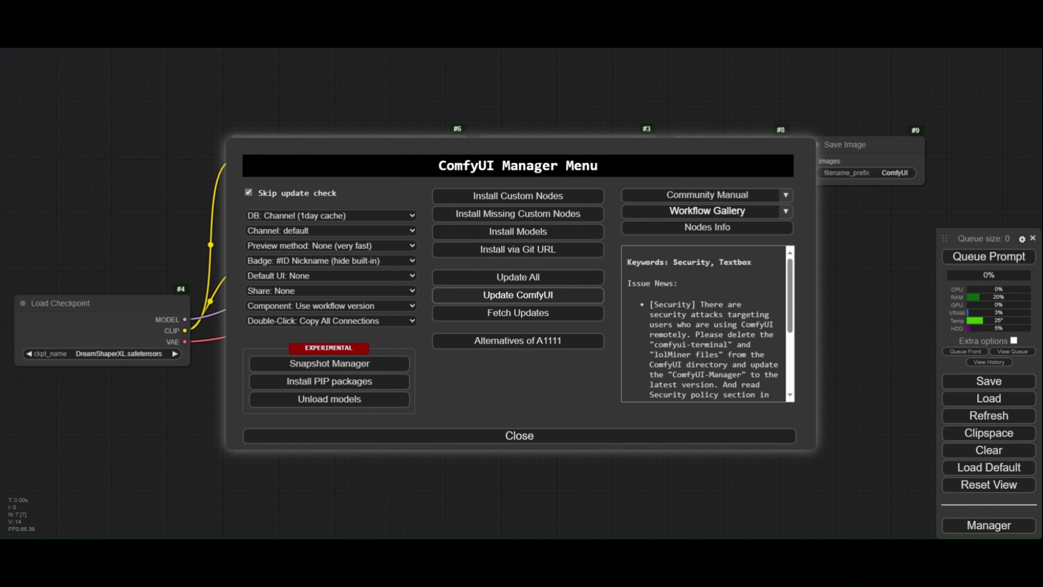
{"action": "left_click", "coordinate": [511, 298]}
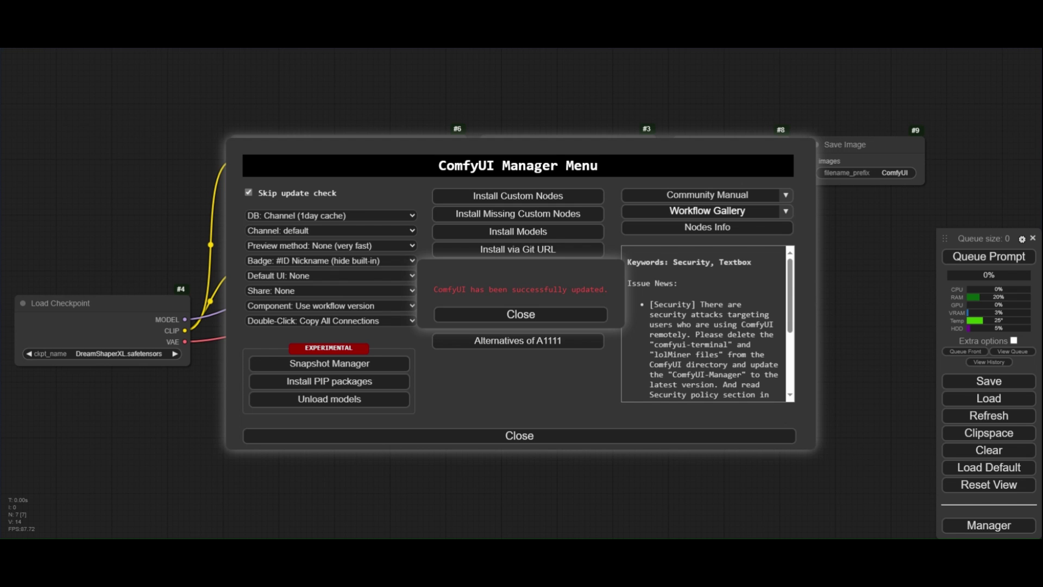
{"action": "key", "text": "Escape"}
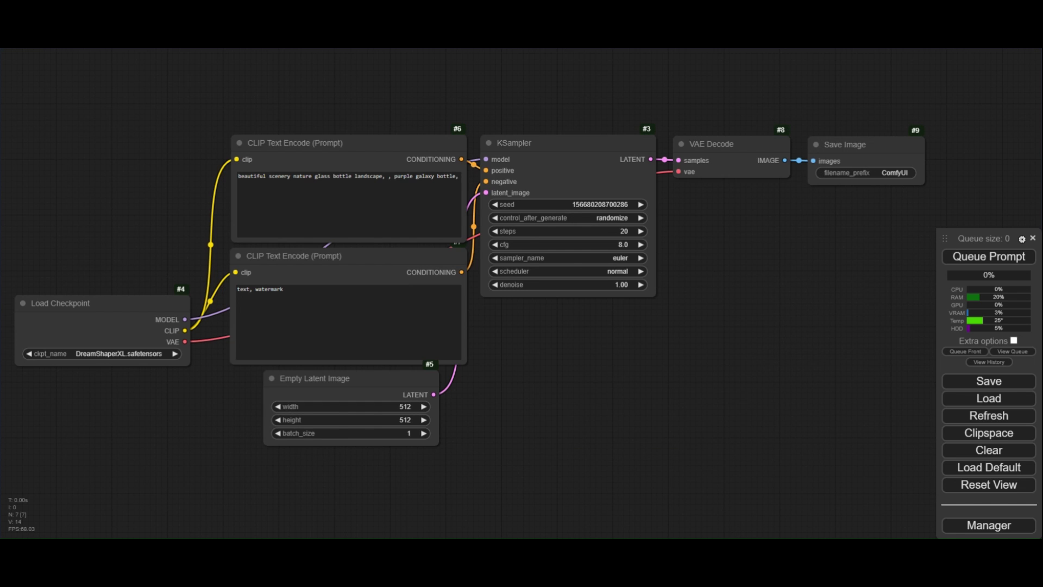
Switch the Load Checkpoint model to dreamshaper_8
{"action": "left_click_drag", "start_coordinate": [144, 404], "coordinate": [433, 322]}
{"action": "scroll", "coordinate": [410, 388], "scroll_direction": "up", "scroll_amount": 4}
{"action": "left_click", "coordinate": [348, 264]}
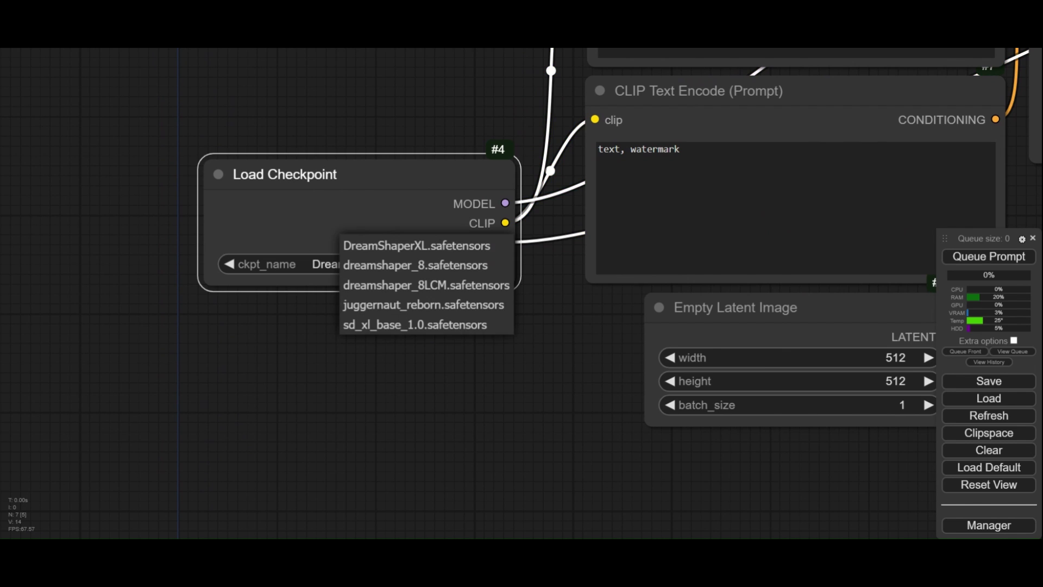
{"action": "left_click", "coordinate": [403, 266]}
{"action": "scroll", "coordinate": [445, 168], "scroll_direction": "down", "scroll_amount": 5}
Add a LoraLoaderModelOnly node above the checkpoint loader loading AnimateLCM_sd15_t2v_lora
{"action": "double_click", "coordinate": [446, 168]}
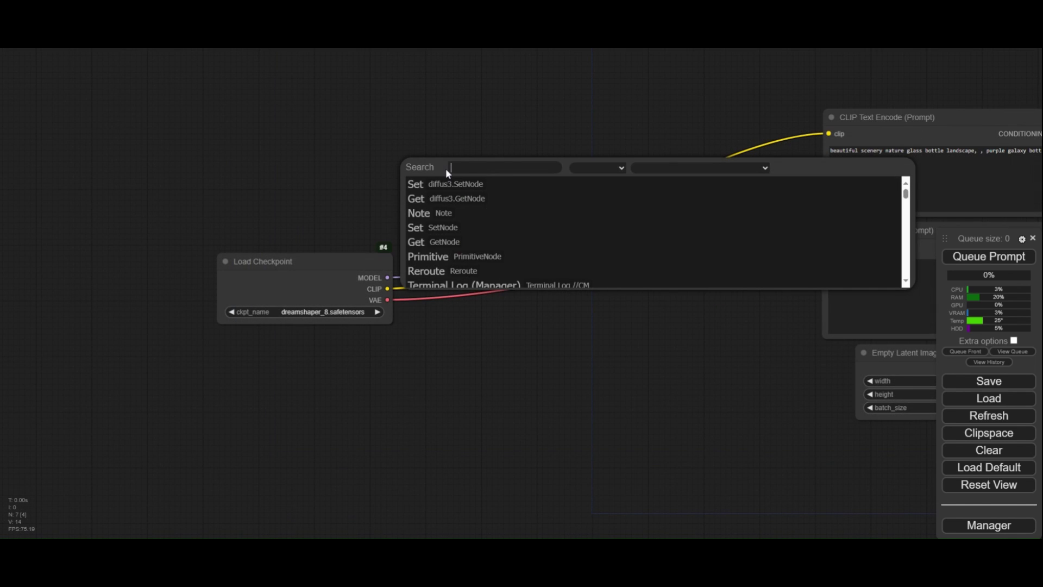
{"action": "type", "text": "Lora"}
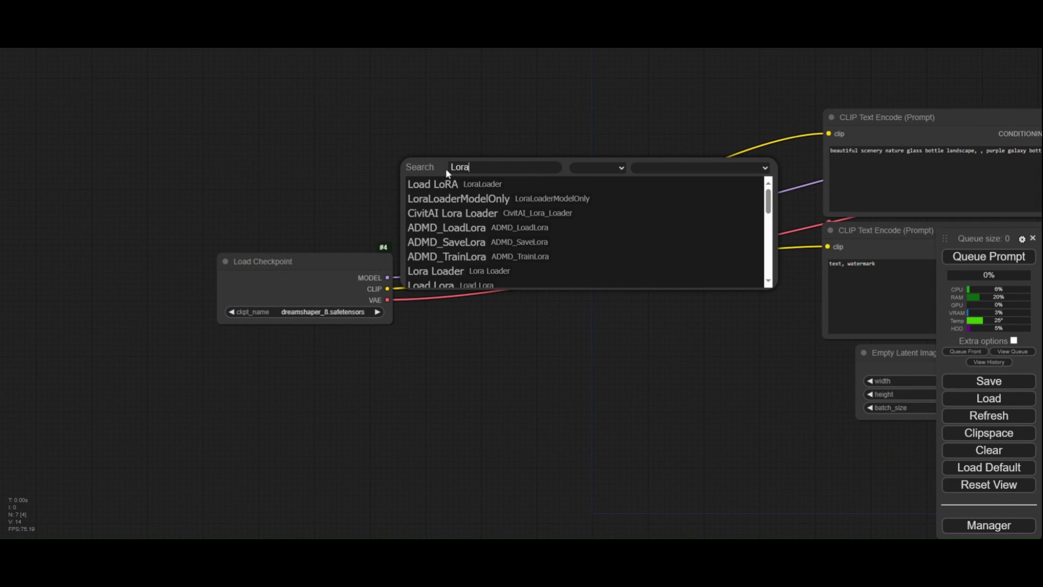
{"action": "left_click", "coordinate": [492, 201]}
{"action": "left_click_drag", "start_coordinate": [482, 194], "coordinate": [446, 155]}
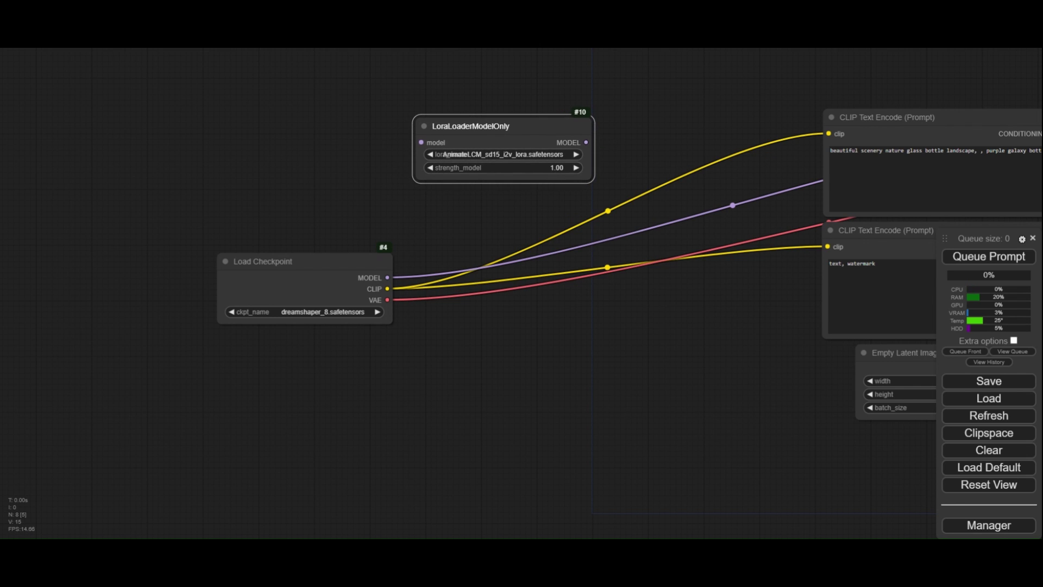
{"action": "left_click", "coordinate": [445, 154]}
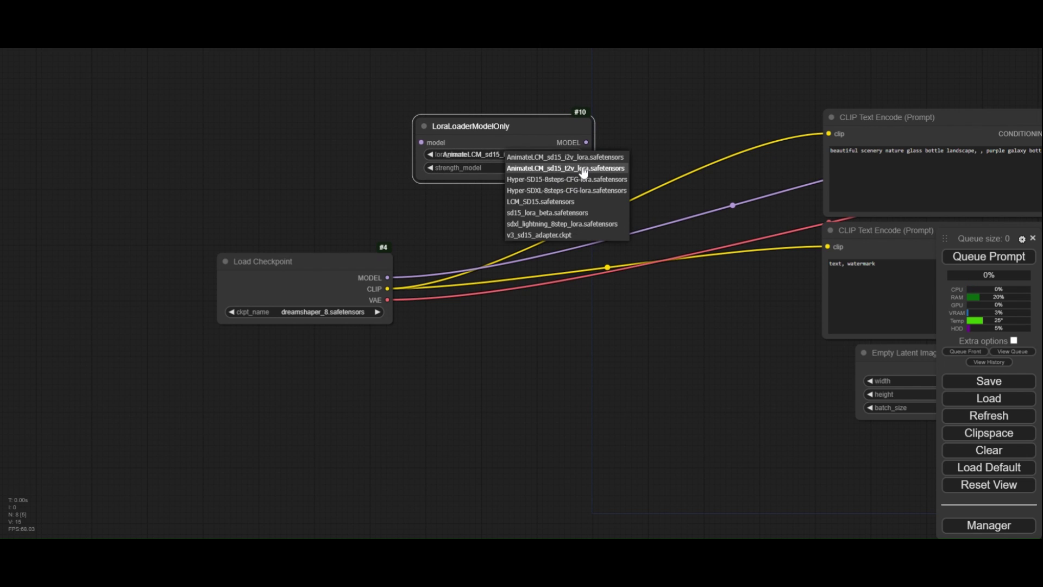
{"action": "left_click", "coordinate": [584, 170]}
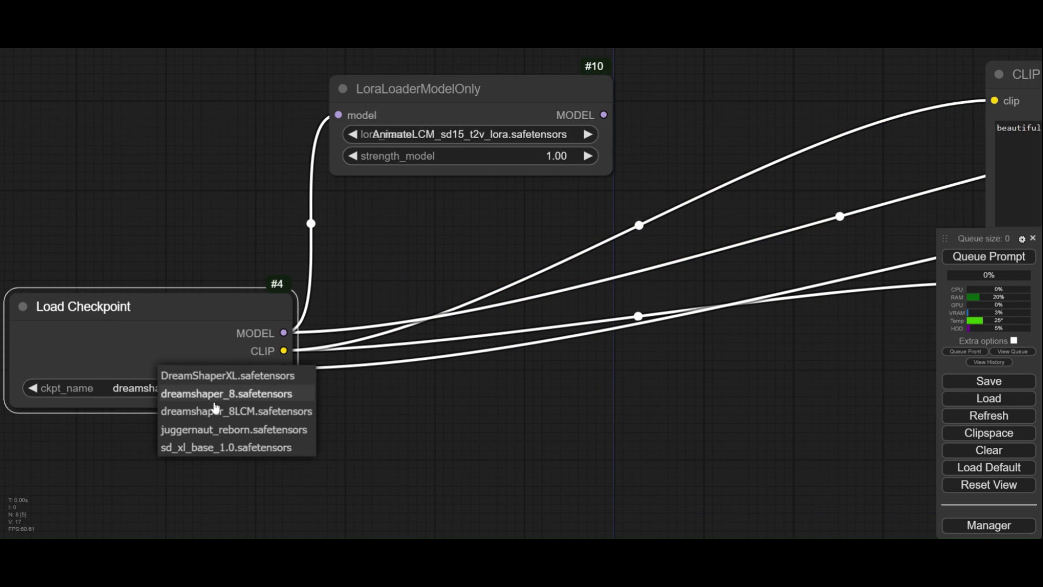
Try dreamshaper_8LCM and LoRA strength 0.3, then revert to dreamshaper_8 and strength 1.00
{"action": "left_click", "coordinate": [220, 415]}
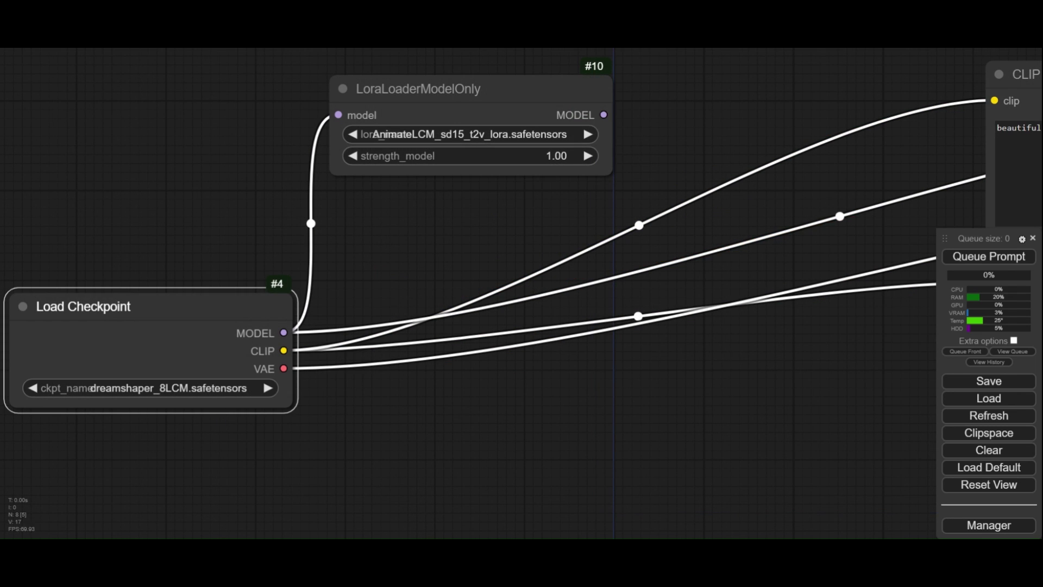
{"action": "left_click", "coordinate": [490, 155]}
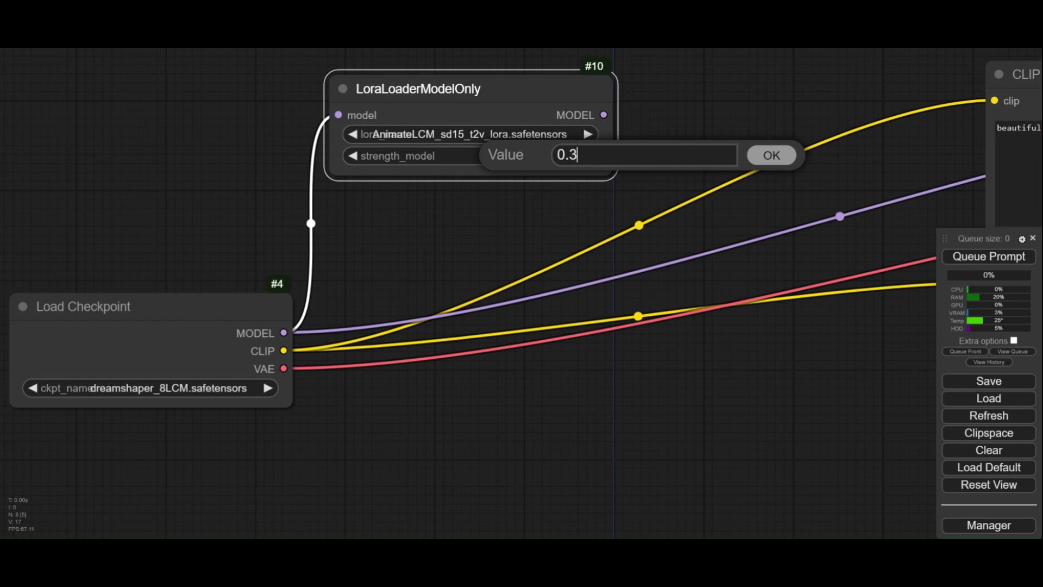
{"action": "key", "text": "Return"}
{"action": "left_click", "coordinate": [490, 155]}
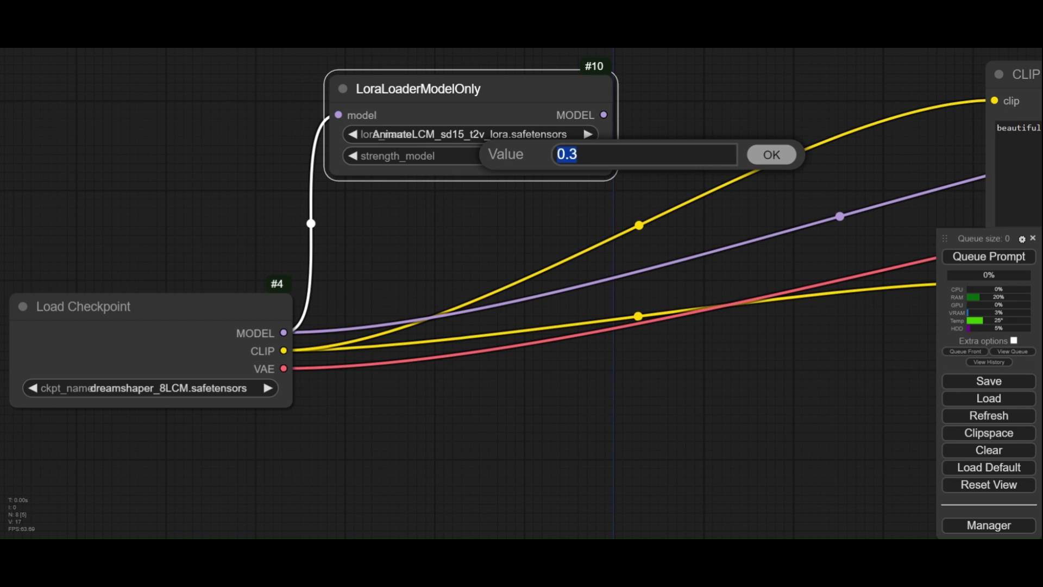
{"action": "type", "text": "1"}
{"action": "key", "text": "Return"}
{"action": "left_click", "coordinate": [179, 388]}
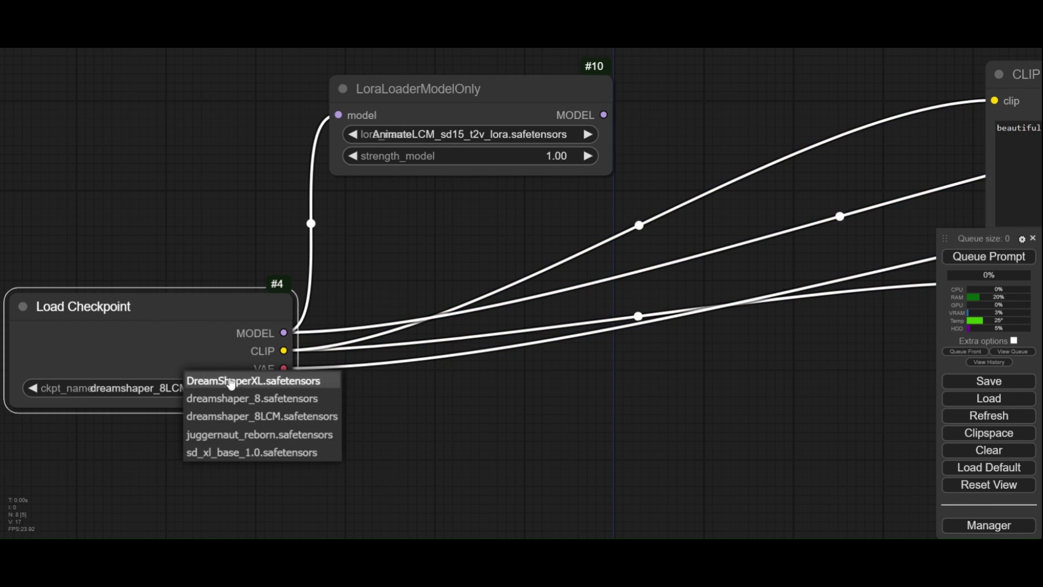
{"action": "left_click", "coordinate": [222, 398]}
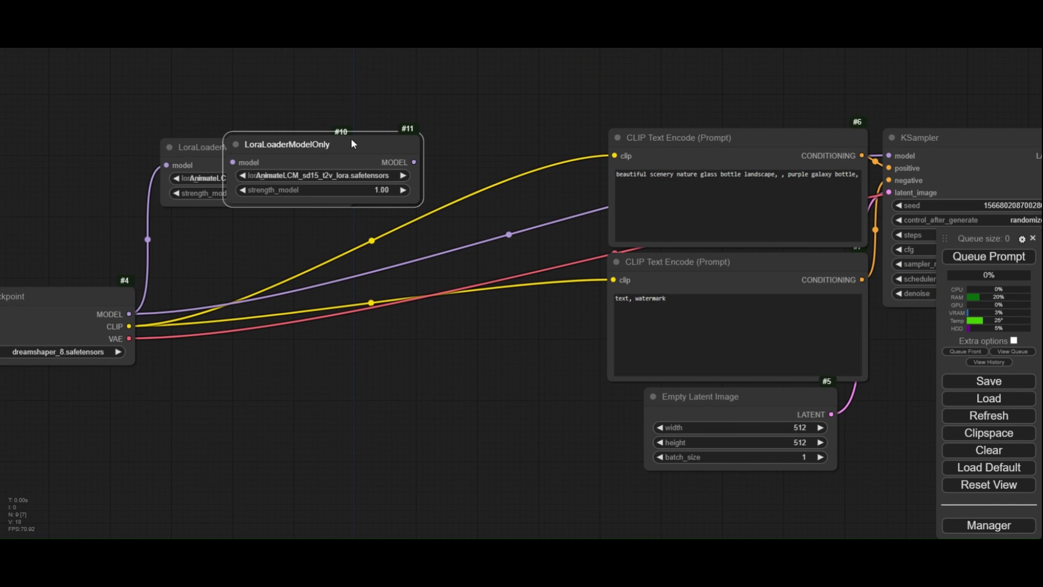
Place the copied LoRA node right of the first and chain the first LoRA's MODEL into it
{"action": "left_click_drag", "start_coordinate": [351, 143], "coordinate": [490, 146]}
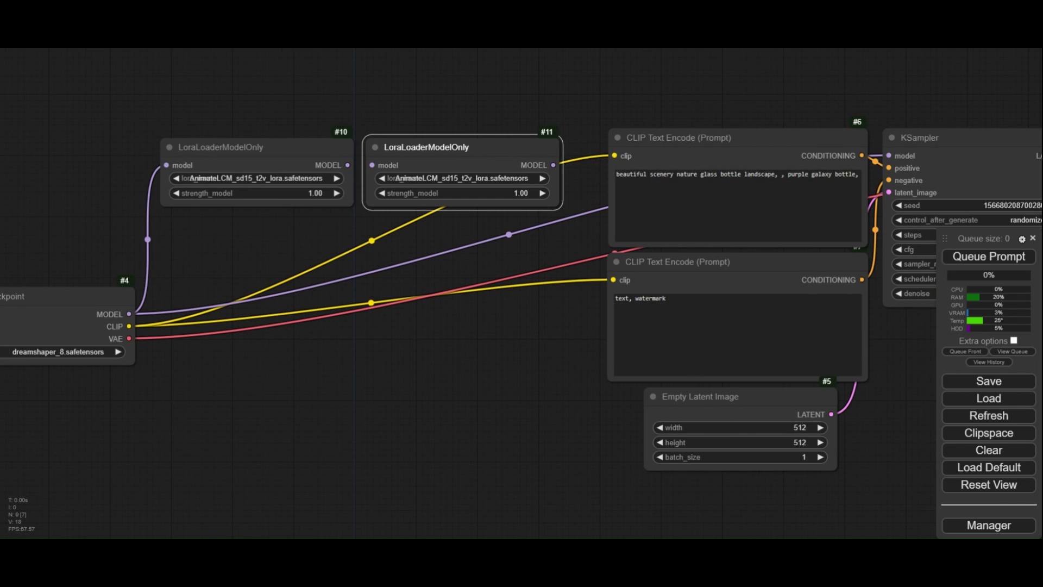
{"action": "left_click_drag", "start_coordinate": [348, 165], "coordinate": [372, 165]}
{"action": "left_click", "coordinate": [474, 179]}
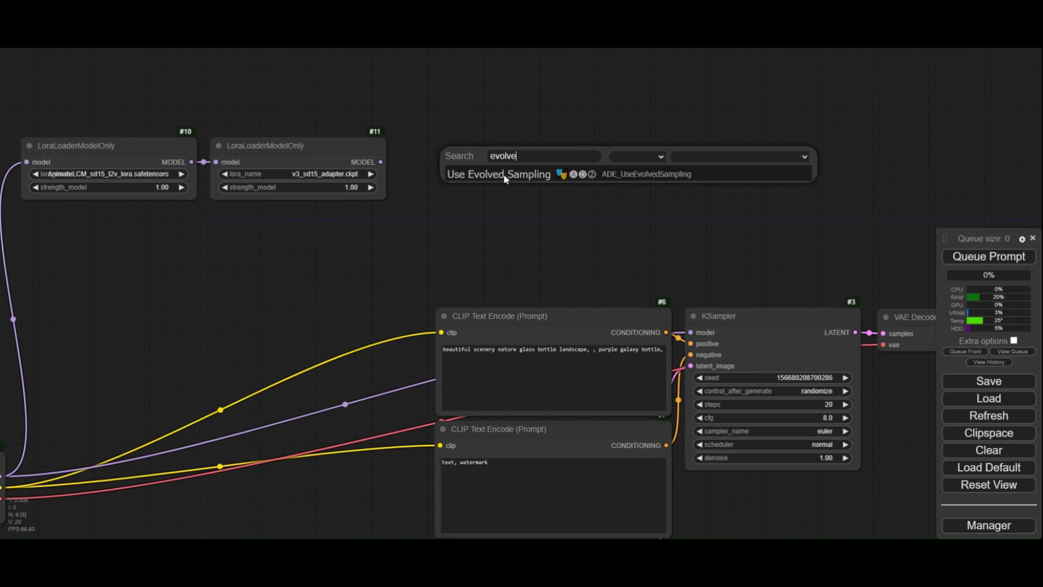
Add Use Evolved Sampling fed by the second LoRA, with an Apply AnimateDiff Model on m_models
{"action": "left_click", "coordinate": [522, 175]}
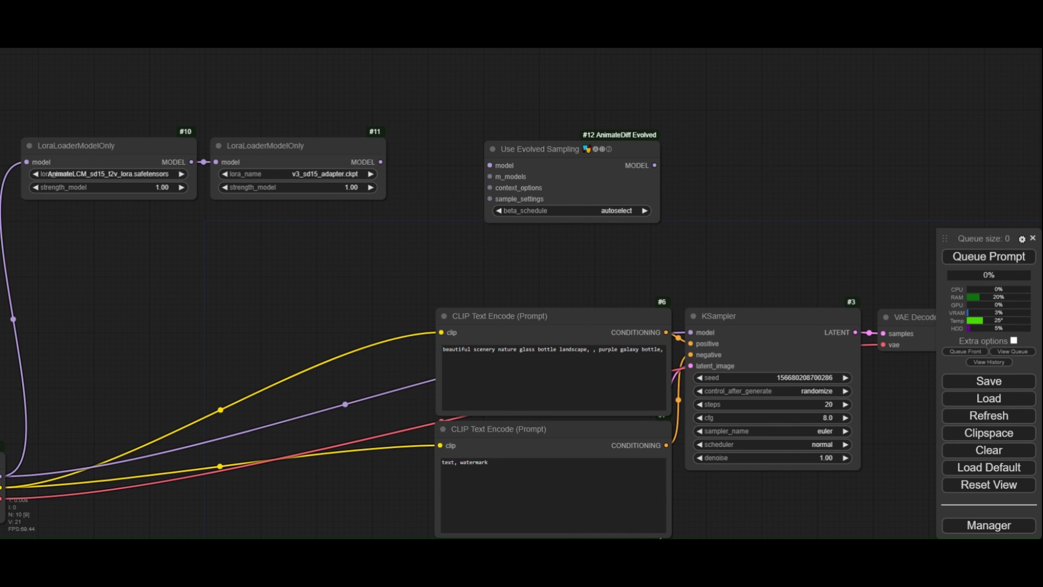
{"action": "left_click_drag", "start_coordinate": [380, 162], "coordinate": [491, 166]}
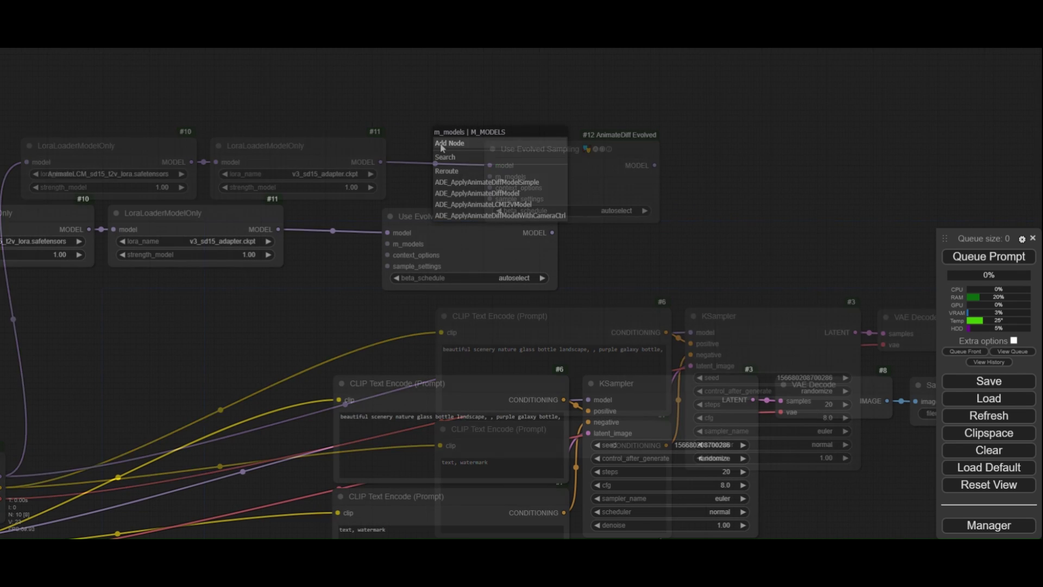
{"action": "left_click_drag", "start_coordinate": [387, 244], "coordinate": [440, 142]}
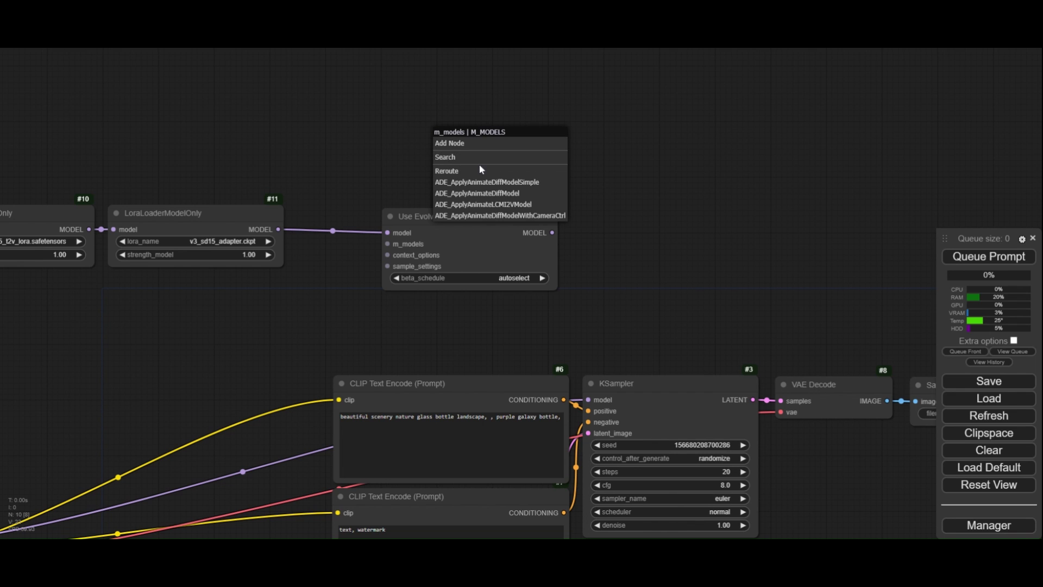
{"action": "left_click", "coordinate": [511, 183]}
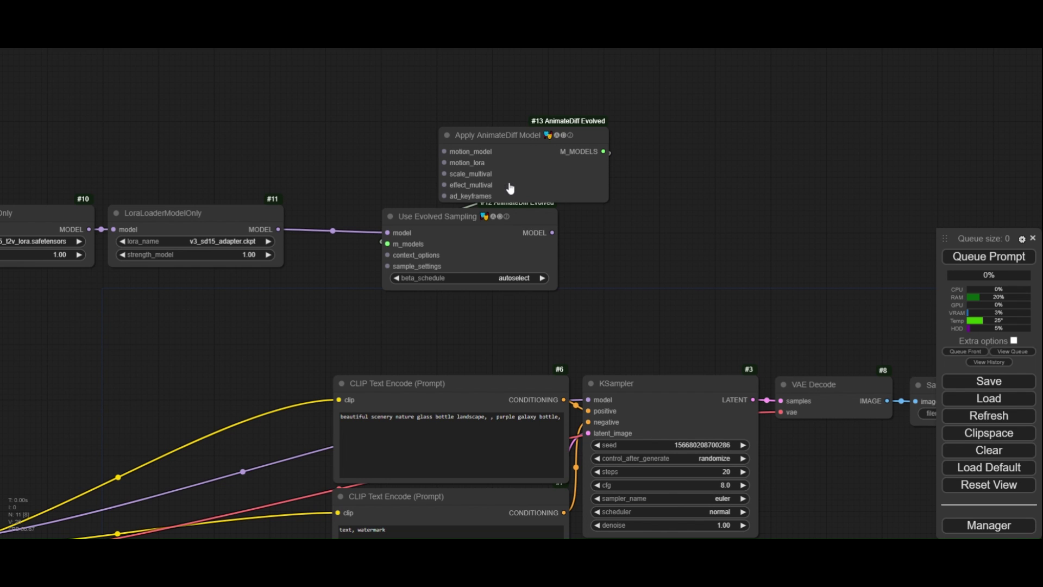
Attach a Load AnimateDiff Model node using the AnimateLCM_sd15_t2v motion model
{"action": "left_click_drag", "start_coordinate": [444, 151], "coordinate": [456, 105]}
{"action": "left_click", "coordinate": [516, 174]}
{"action": "left_click", "coordinate": [508, 134]}
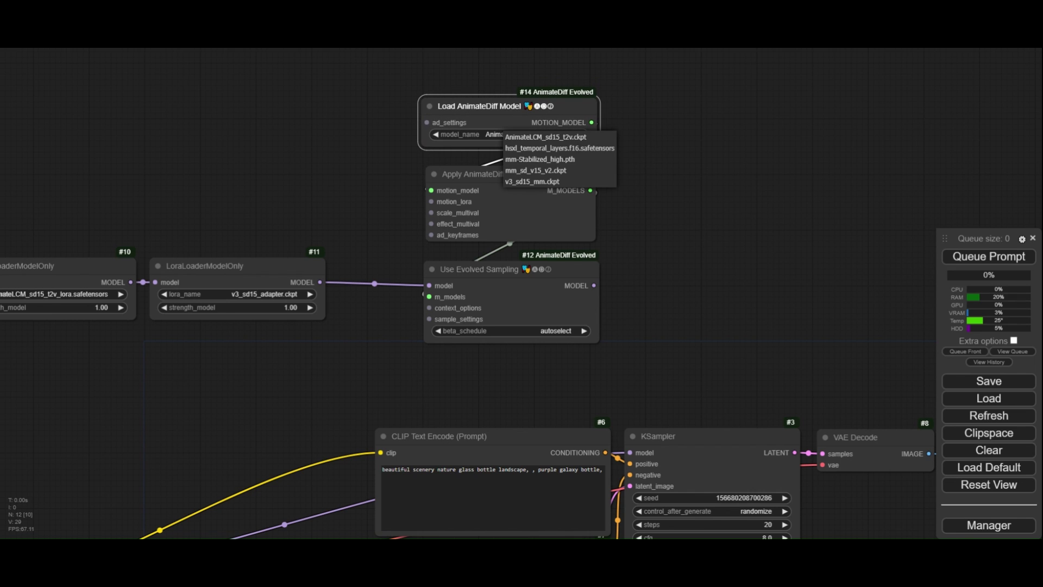
{"action": "left_click", "coordinate": [545, 137]}
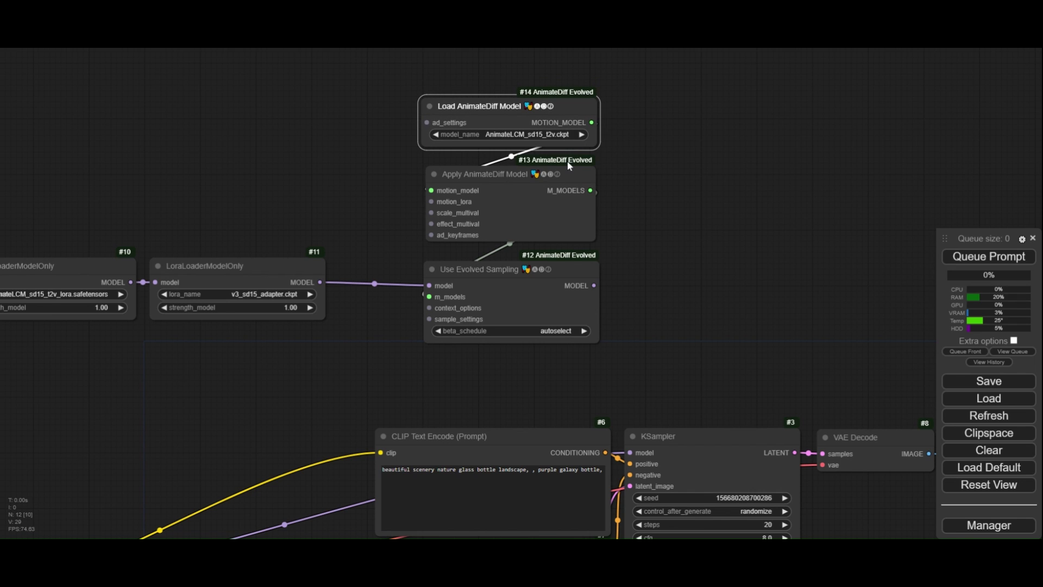
{"action": "left_click_drag", "start_coordinate": [706, 163], "coordinate": [729, 148]}
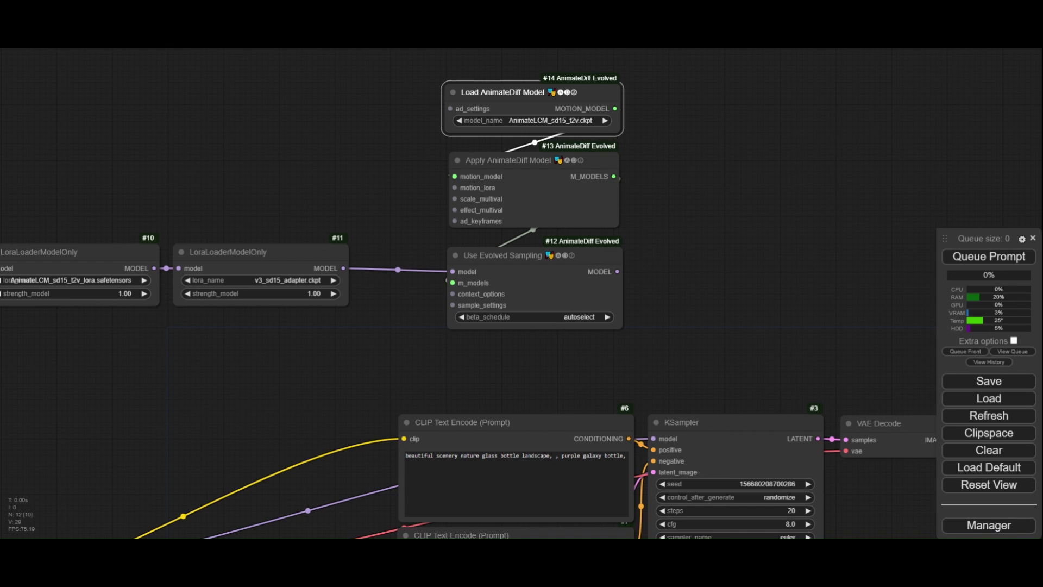
Attach Looped Uniform context options to the sampler and move the node aside
{"action": "left_click_drag", "start_coordinate": [453, 294], "coordinate": [403, 297]}
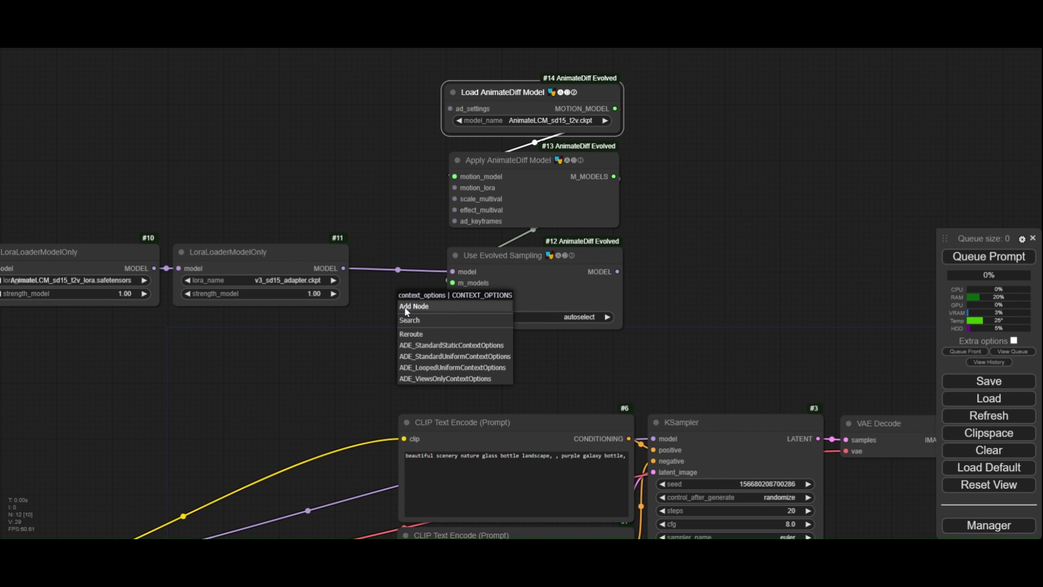
{"action": "left_click", "coordinate": [446, 368]}
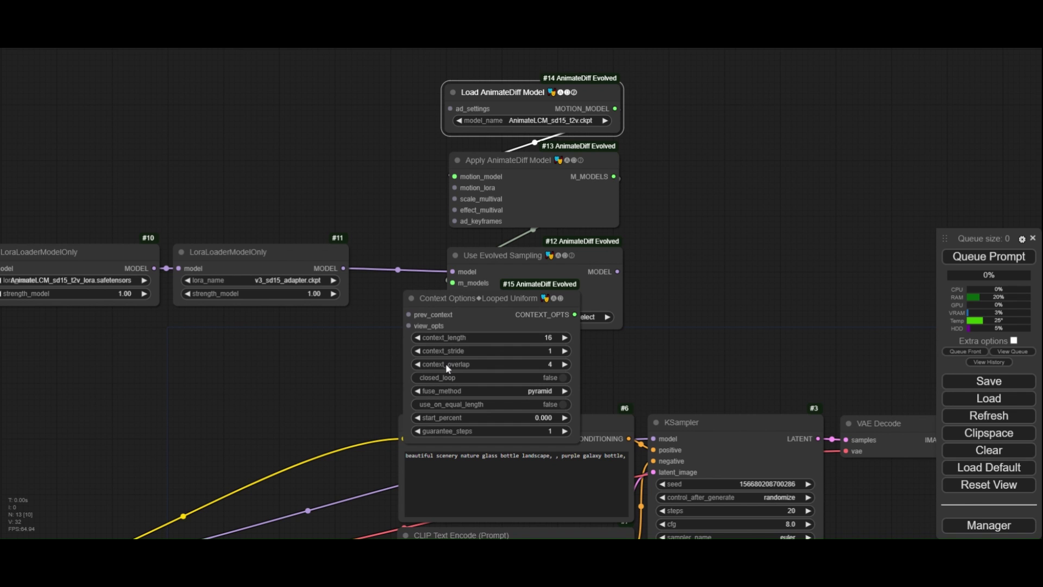
{"action": "left_click_drag", "start_coordinate": [473, 297], "coordinate": [210, 303]}
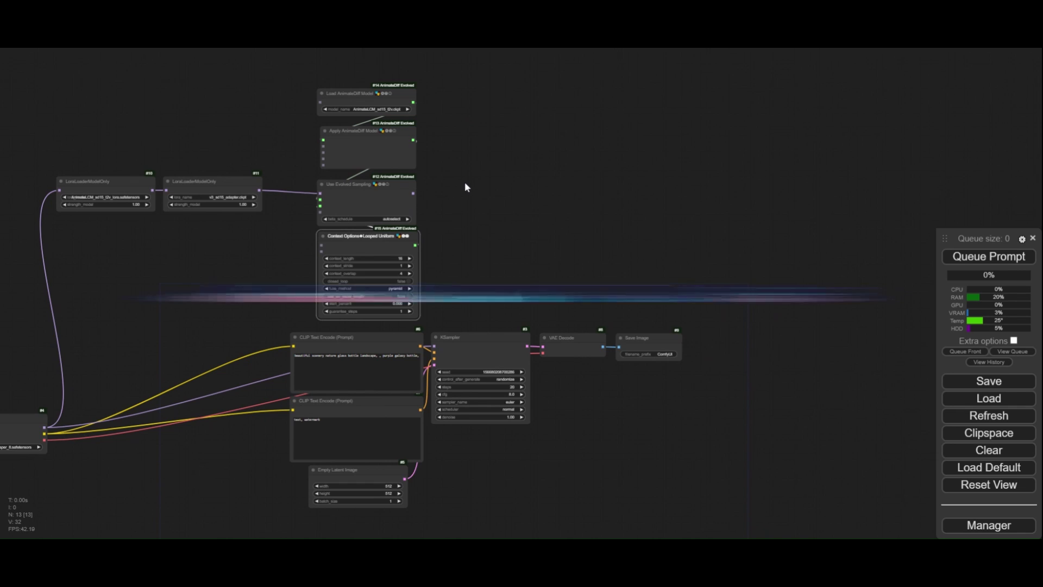
Add an IPAdapter Tiled node to the canvas
{"action": "left_click", "coordinate": [464, 188]}
{"action": "double_click", "coordinate": [474, 181]}
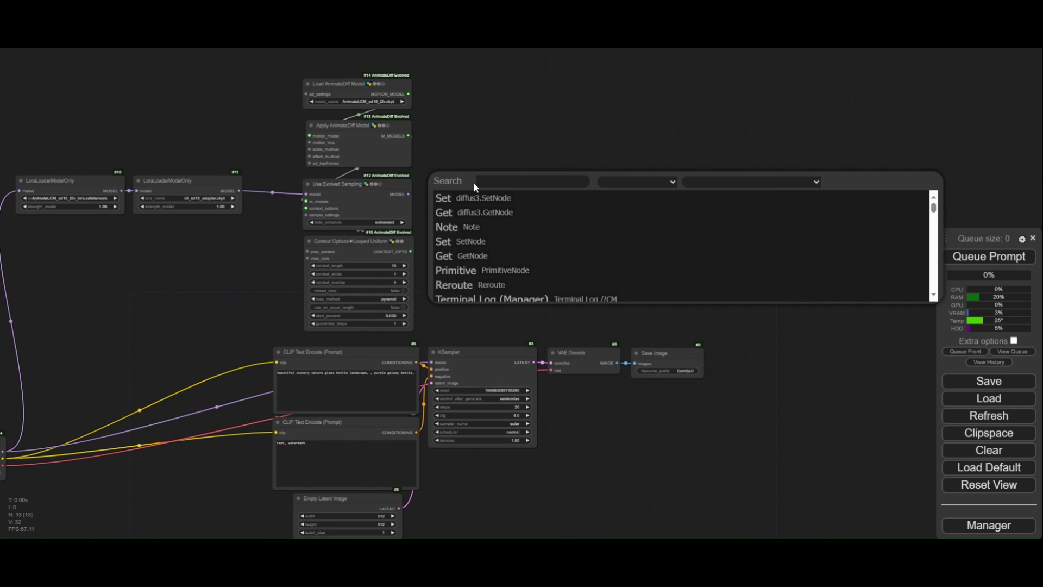
{"action": "type", "text": "IP Adap"}
{"action": "key", "text": "BackSpace"}
{"action": "key", "text": "BackSpace"}
{"action": "key", "text": "BackSpace"}
{"action": "key", "text": "BackSpace"}
{"action": "key", "text": "BackSpace"}
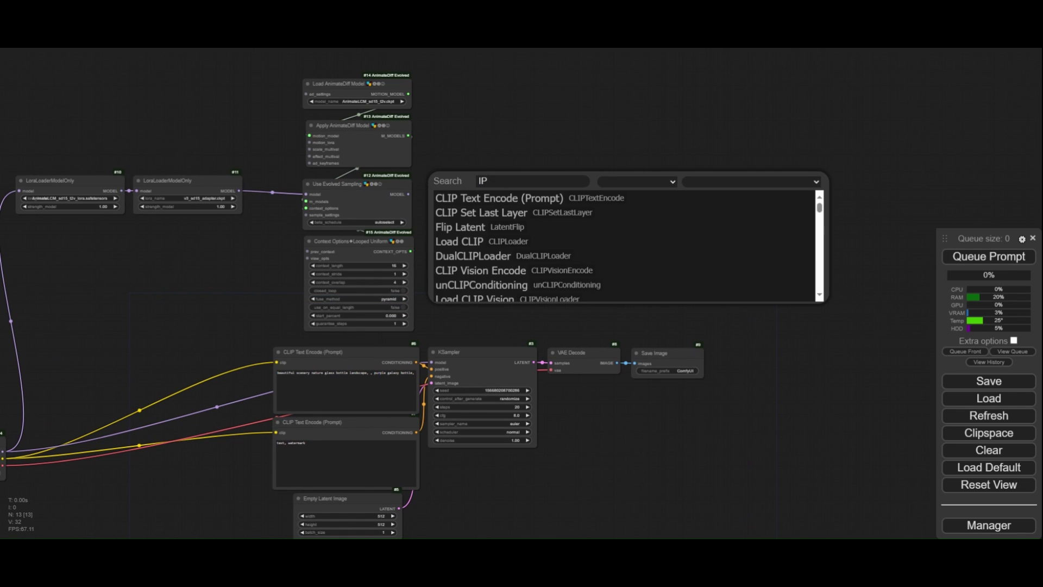
{"action": "type", "text": "Adap"}
{"action": "key", "text": "Down"}
{"action": "key", "text": "Down"}
{"action": "key", "text": "Down"}
{"action": "key", "text": "Down"}
{"action": "key", "text": "Down"}
{"action": "key", "text": "Down"}
{"action": "key", "text": "Down"}
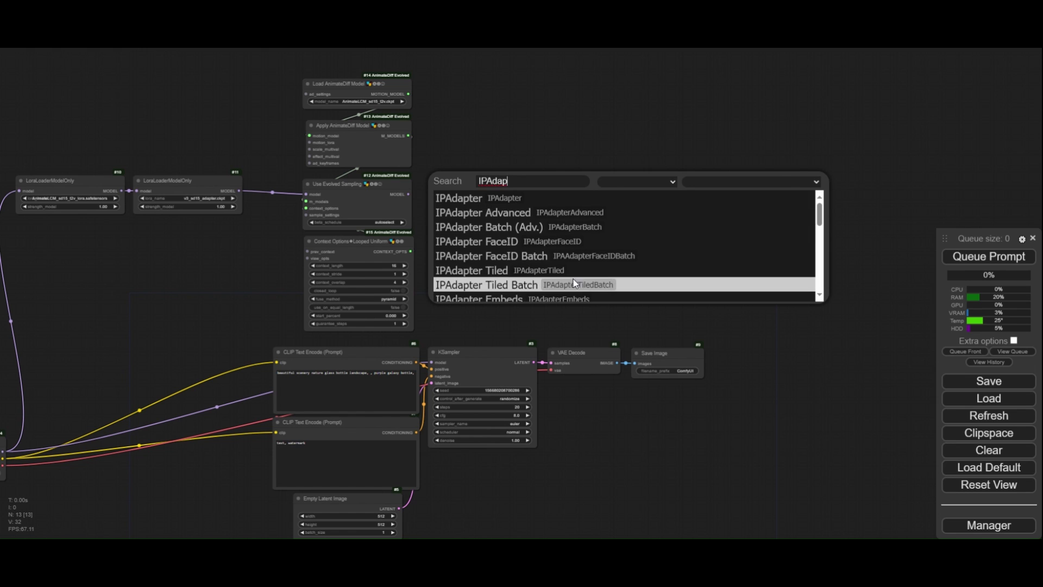
{"action": "key", "text": "Up"}
{"action": "key", "text": "Return"}
{"action": "scroll", "coordinate": [627, 205], "scroll_direction": "up", "scroll_amount": 4}
Attach an IPAdapter Unified Loader fed by the model, using the PLUS (high strength) preset
{"action": "left_click_drag", "start_coordinate": [489, 195], "coordinate": [443, 200]}
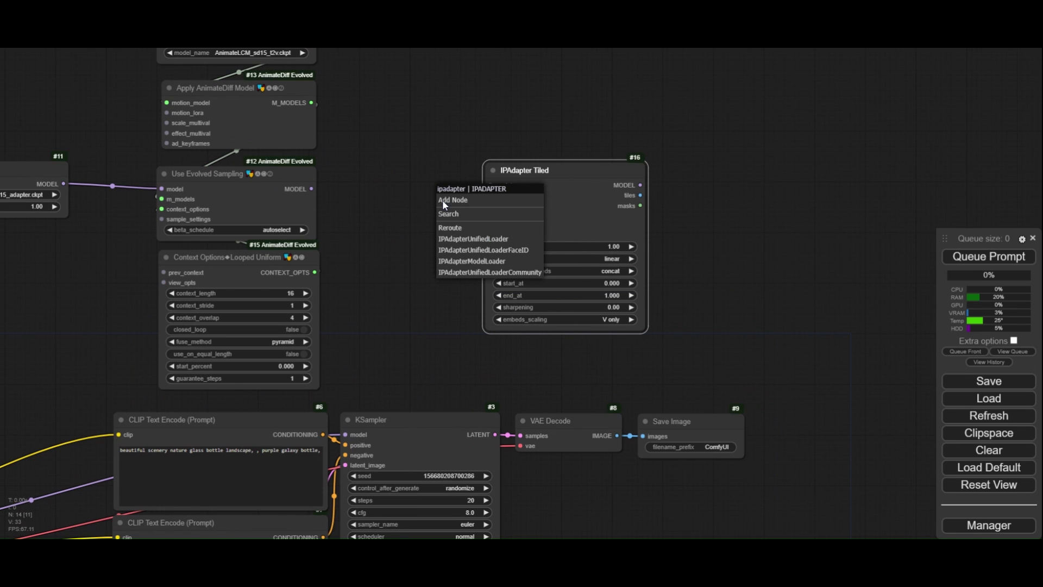
{"action": "left_click", "coordinate": [474, 239]}
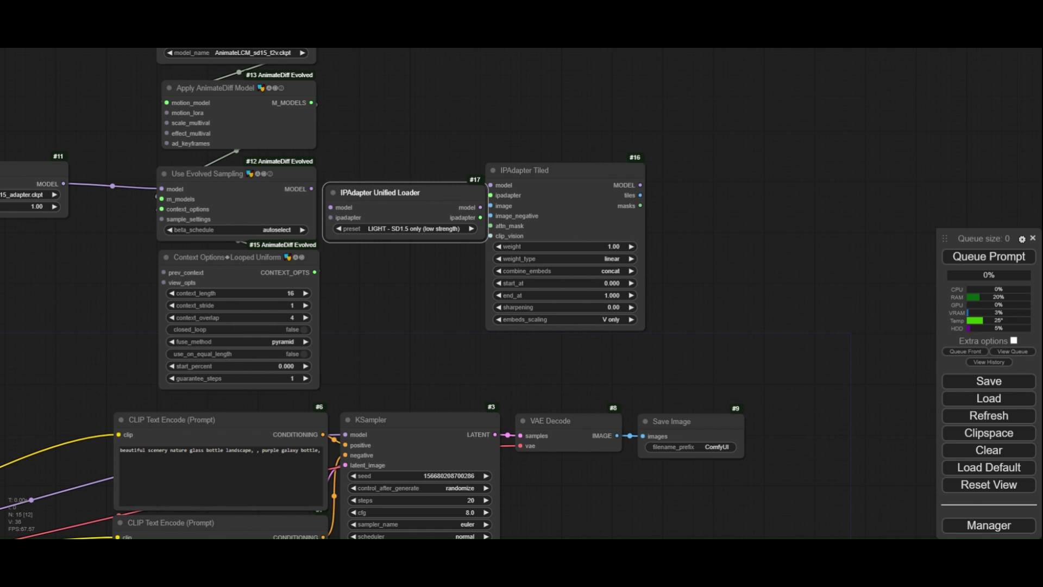
{"action": "left_click_drag", "start_coordinate": [312, 189], "coordinate": [329, 207]}
{"action": "scroll", "coordinate": [376, 267], "scroll_direction": "up", "scroll_amount": 4}
{"action": "left_click", "coordinate": [401, 229]}
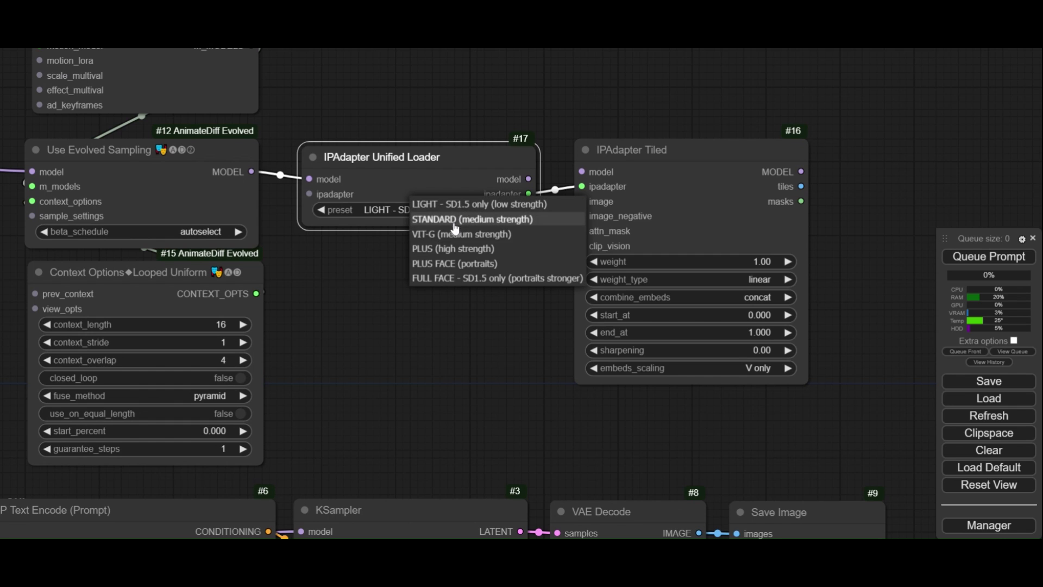
{"action": "left_click", "coordinate": [461, 250]}
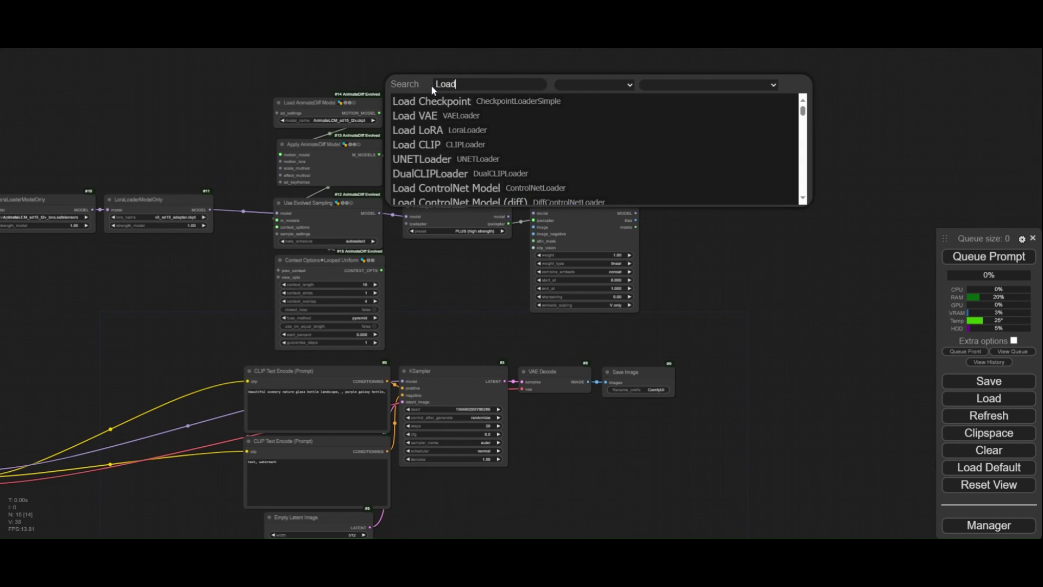
Add a Load Image node and paste the glowing-ring woman reference picture into it
{"action": "type", "text": "image"}
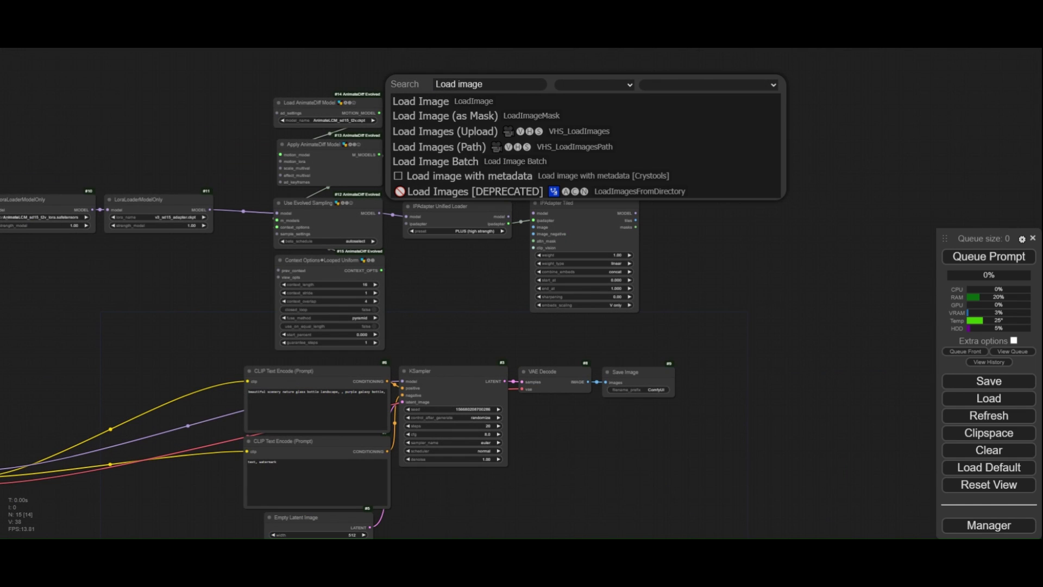
{"action": "key", "text": "Return"}
{"action": "key", "text": "ctrl+v"}
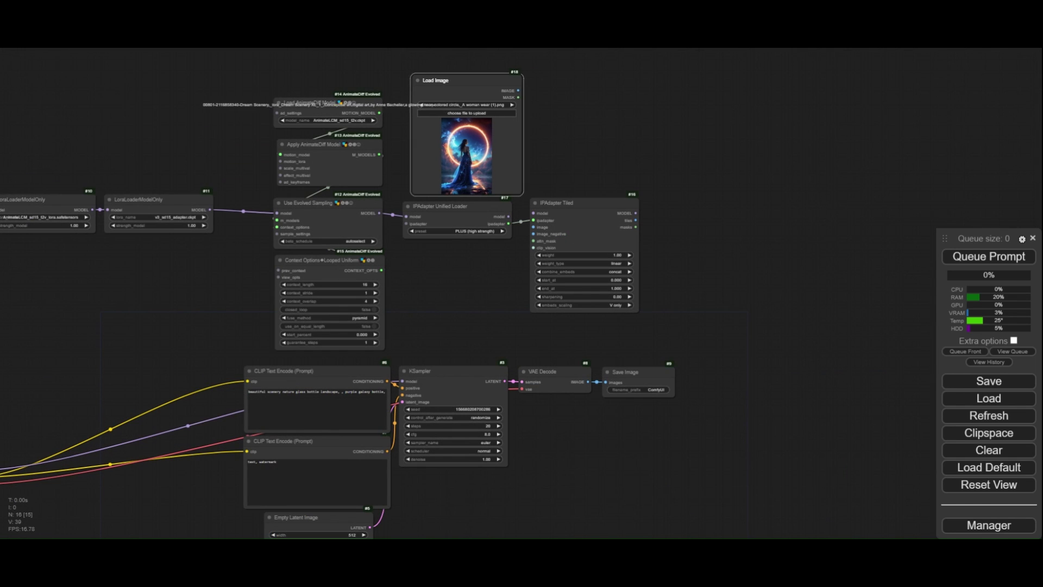
{"action": "scroll", "coordinate": [537, 129], "scroll_direction": "up", "scroll_amount": 3}
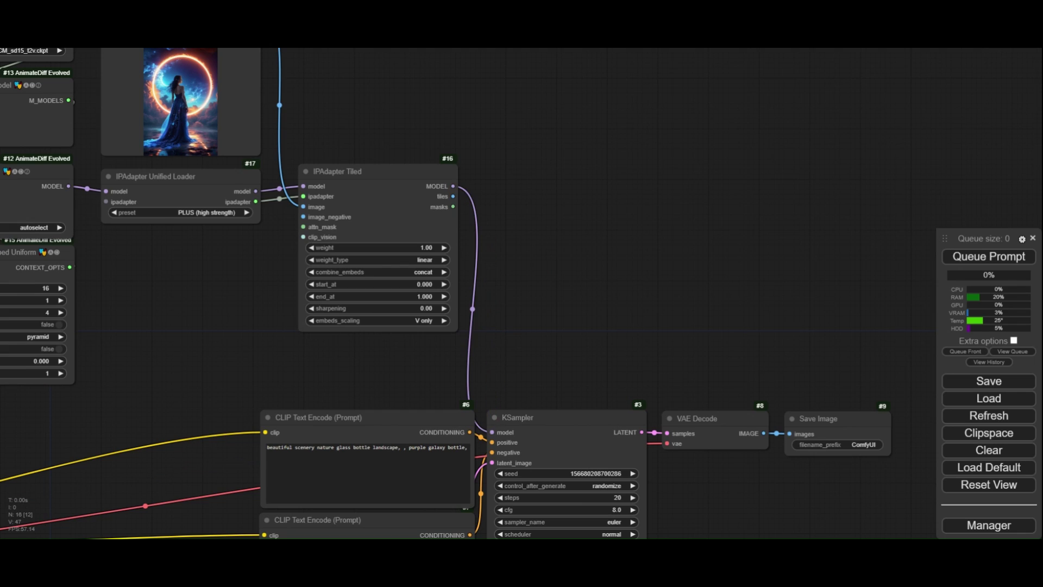
Replace the glass bottle positive prompt with "woman on water, magic, fire ring"
{"action": "scroll", "coordinate": [521, 294], "scroll_direction": "down", "scroll_amount": 5}
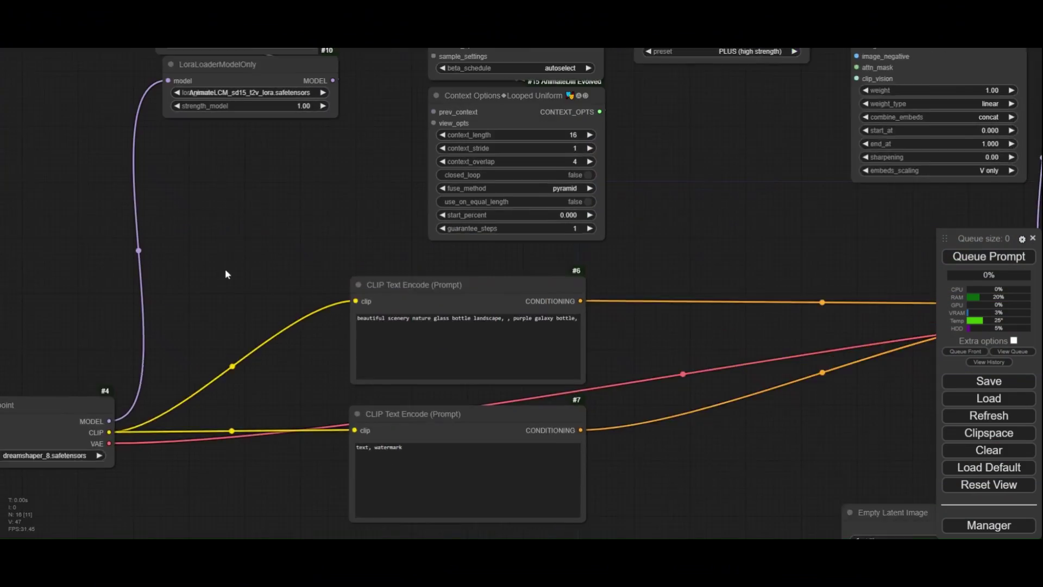
{"action": "scroll", "coordinate": [226, 274], "scroll_direction": "up", "scroll_amount": 4}
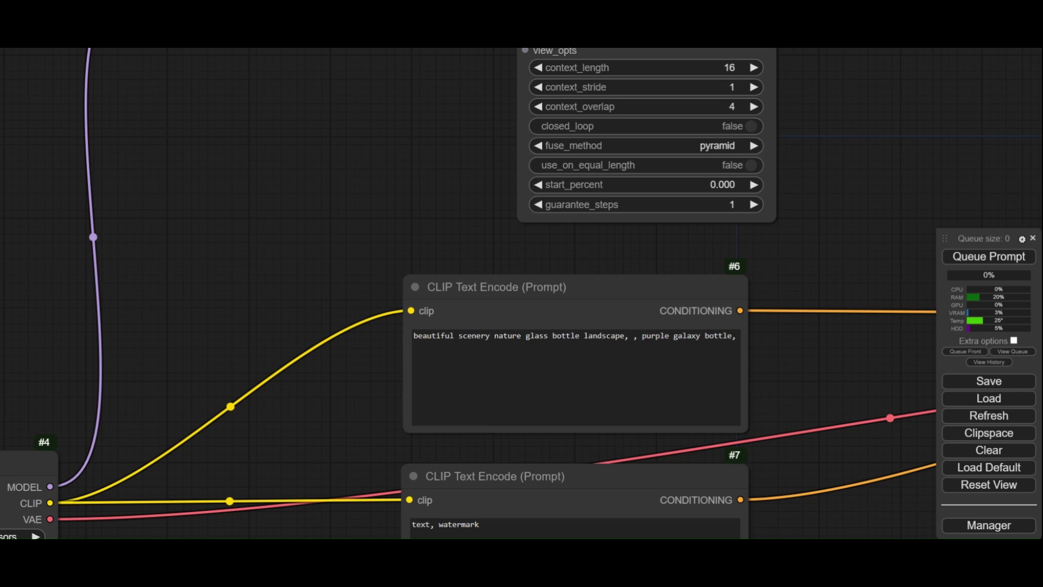
{"action": "left_click", "coordinate": [455, 335]}
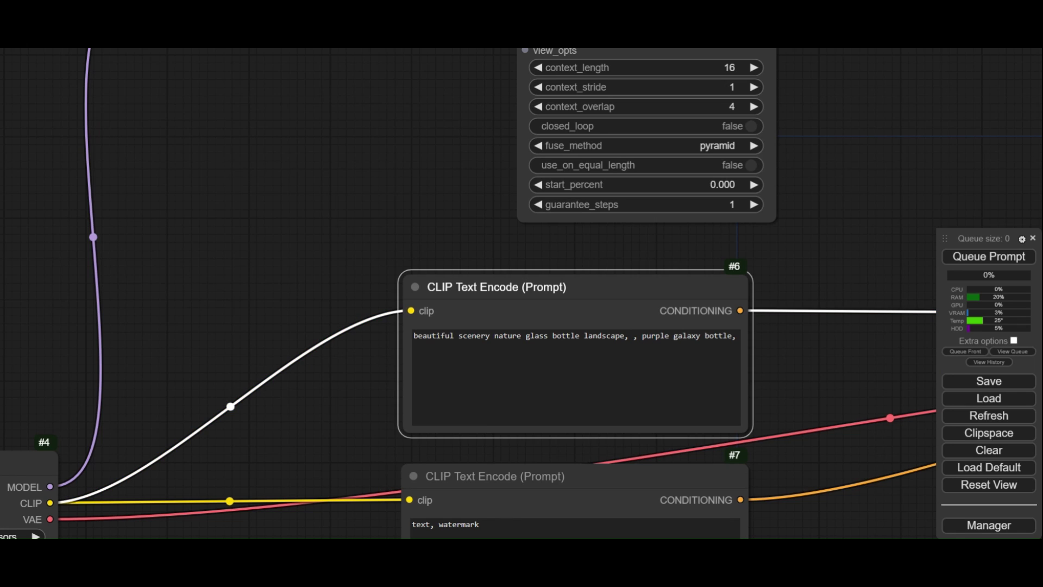
{"action": "key", "text": "ctrl+a"}
{"action": "type", "text": "wom"}
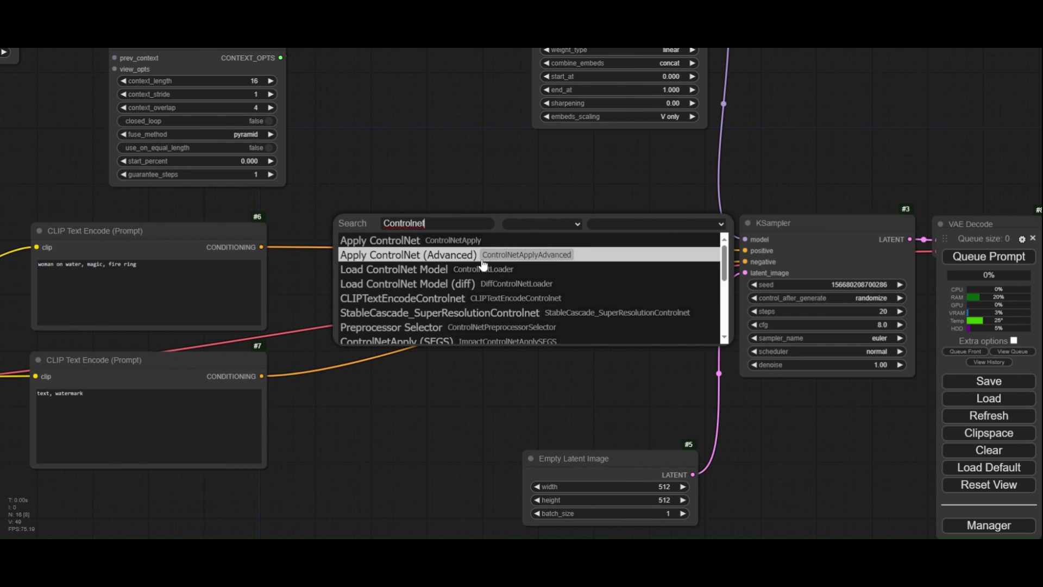
Add an Apply Advanced ControlNet node before the KSampler using control_v11f1e_sd15_tile.pth
{"action": "scroll", "coordinate": [448, 320], "scroll_direction": "down", "scroll_amount": 5}
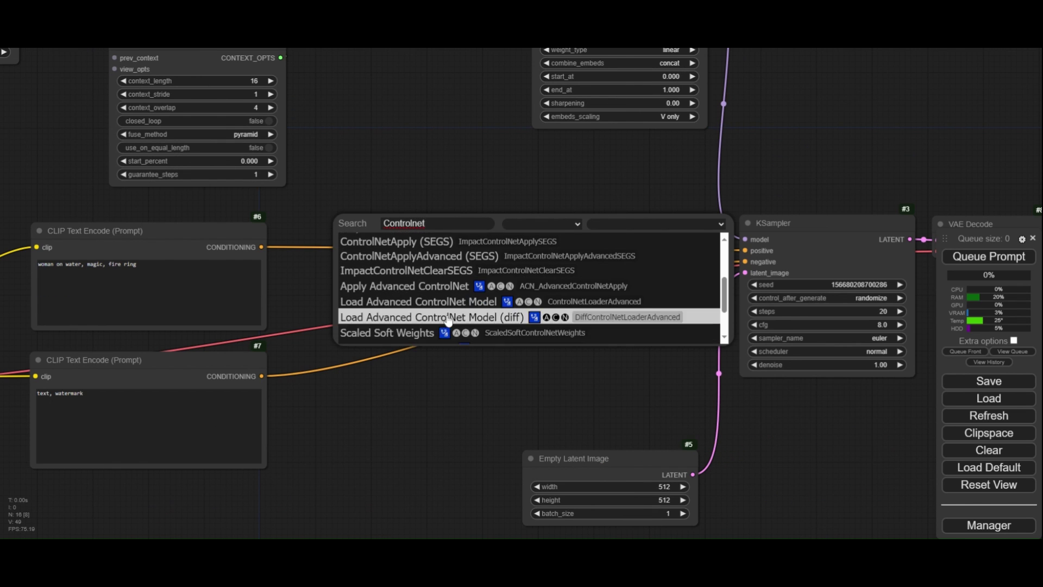
{"action": "left_click", "coordinate": [405, 286]}
{"action": "left_click_drag", "start_coordinate": [462, 218], "coordinate": [397, 217]}
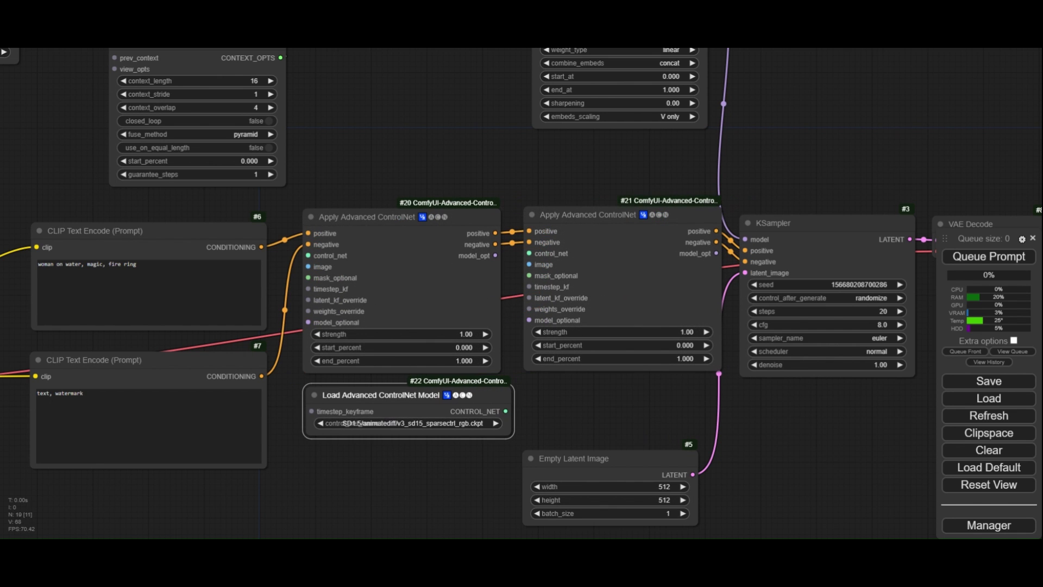
{"action": "scroll", "coordinate": [414, 440], "scroll_direction": "up", "scroll_amount": 3}
{"action": "left_click", "coordinate": [404, 414]}
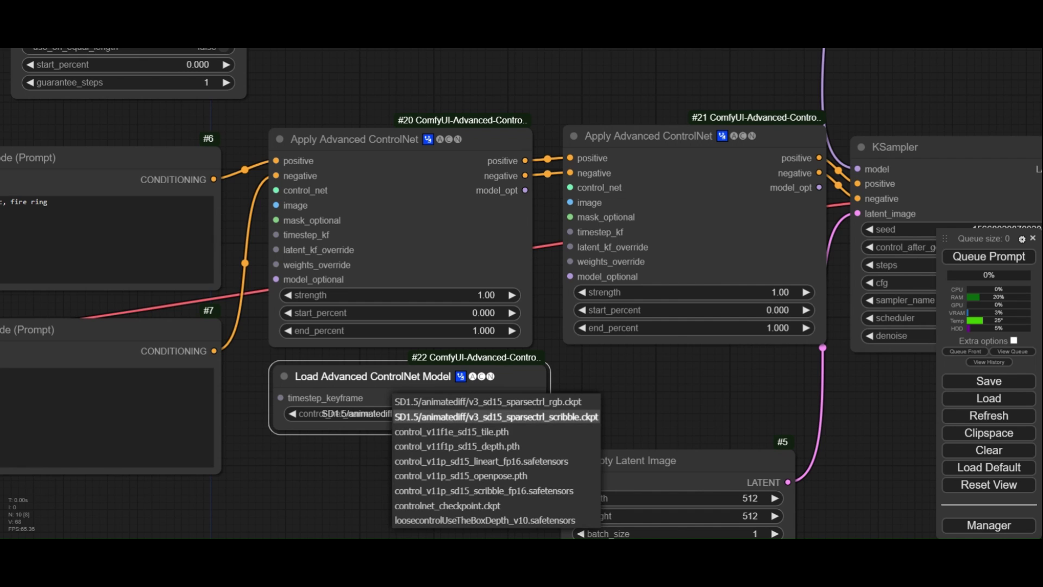
{"action": "left_click", "coordinate": [487, 431]}
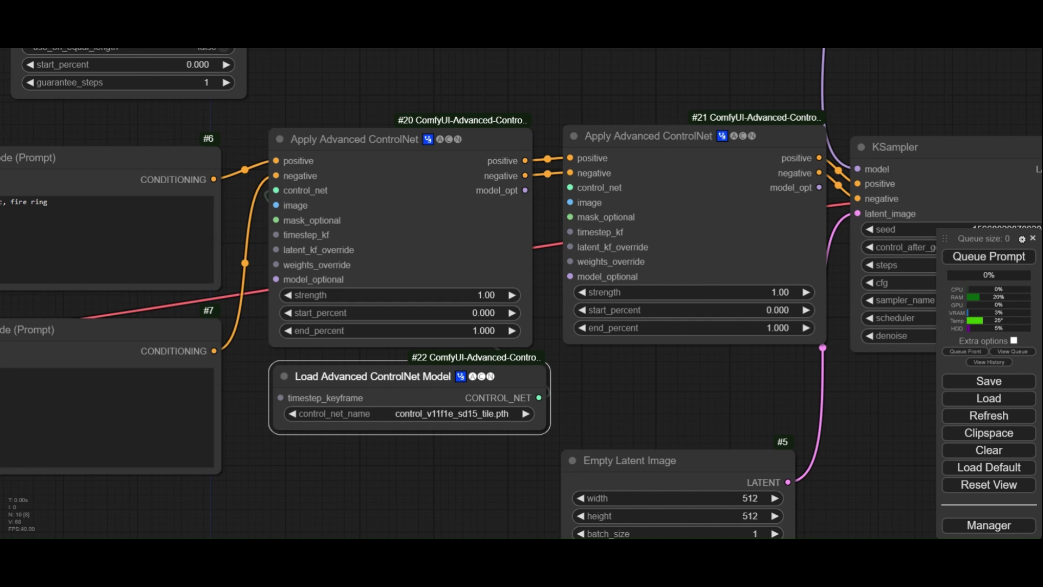
Set the first ControlNet node's strength to 0.25 and end_percent to 0.8
{"action": "left_click", "coordinate": [449, 295]}
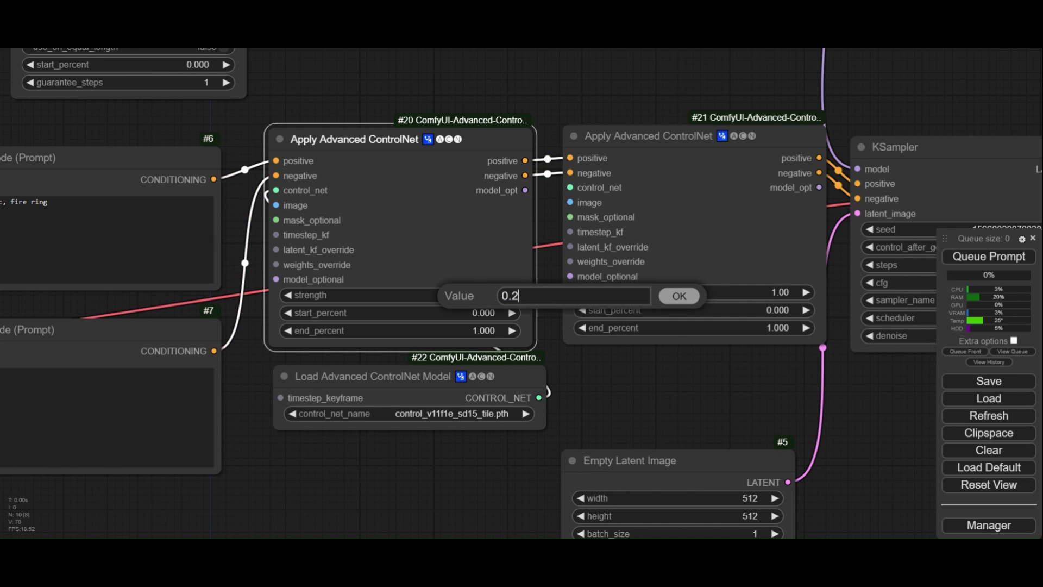
{"action": "key", "text": "Return"}
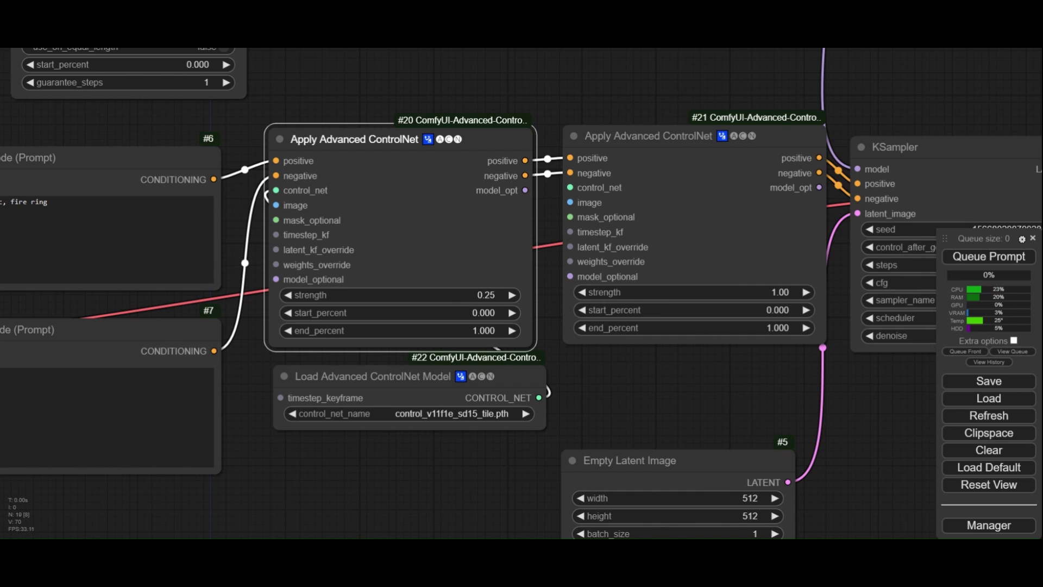
{"action": "left_click", "coordinate": [446, 330]}
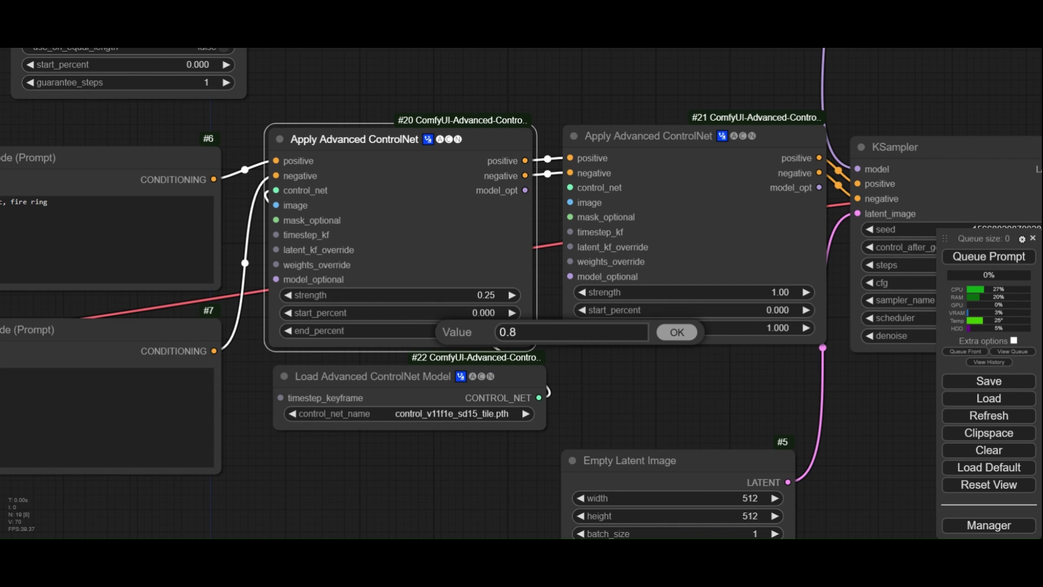
{"action": "key", "text": "Return"}
Pull a new link onto empty canvas and end it with a reroute point
{"action": "scroll", "coordinate": [510, 349], "scroll_direction": "down", "scroll_amount": 11}
{"action": "left_click_drag", "start_coordinate": [511, 66], "coordinate": [425, 219]}
{"action": "left_click", "coordinate": [367, 443]}
{"action": "scroll", "coordinate": [433, 422], "scroll_direction": "up", "scroll_amount": 3}
Add a Load SparseCtrl Model with v3_sd15_sparsectrl_scribble.ckpt wired to the second ControlNet's control_net
{"action": "double_click", "coordinate": [605, 331]}
{"action": "type", "text": "sp"}
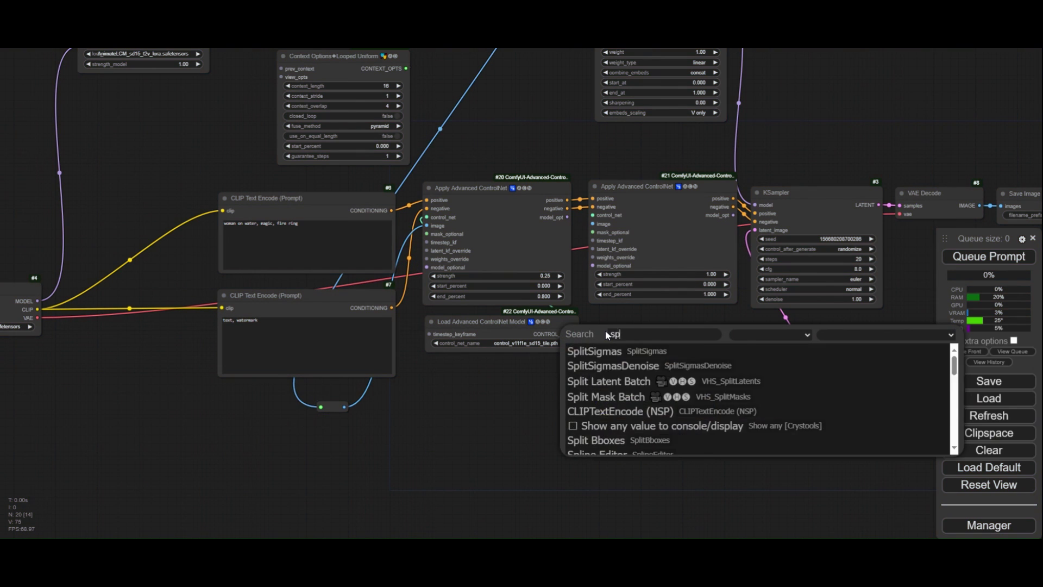
{"action": "type", "text": "ars"}
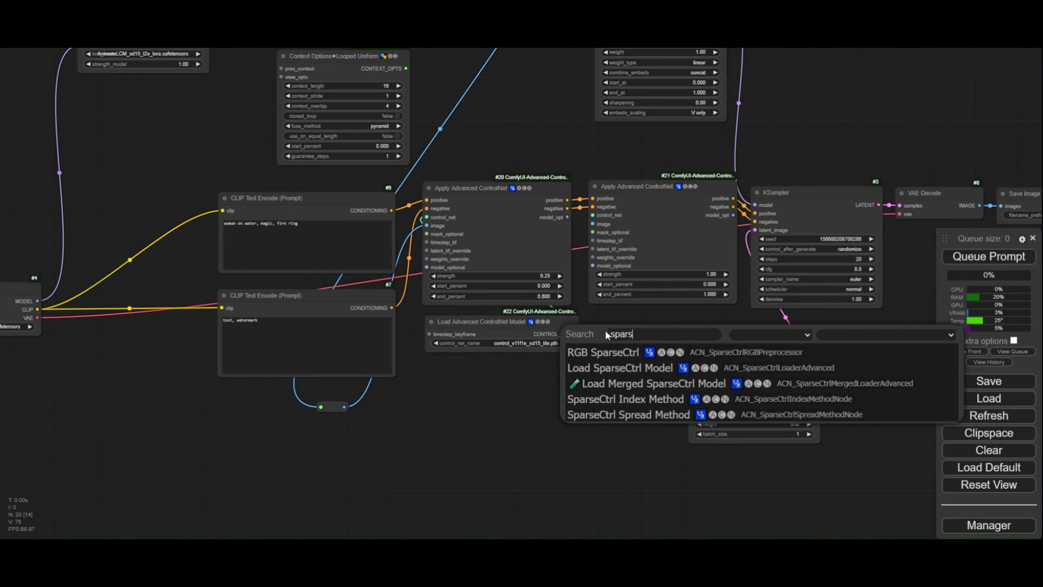
{"action": "left_click", "coordinate": [612, 371]}
{"action": "left_click_drag", "start_coordinate": [641, 328], "coordinate": [630, 319]}
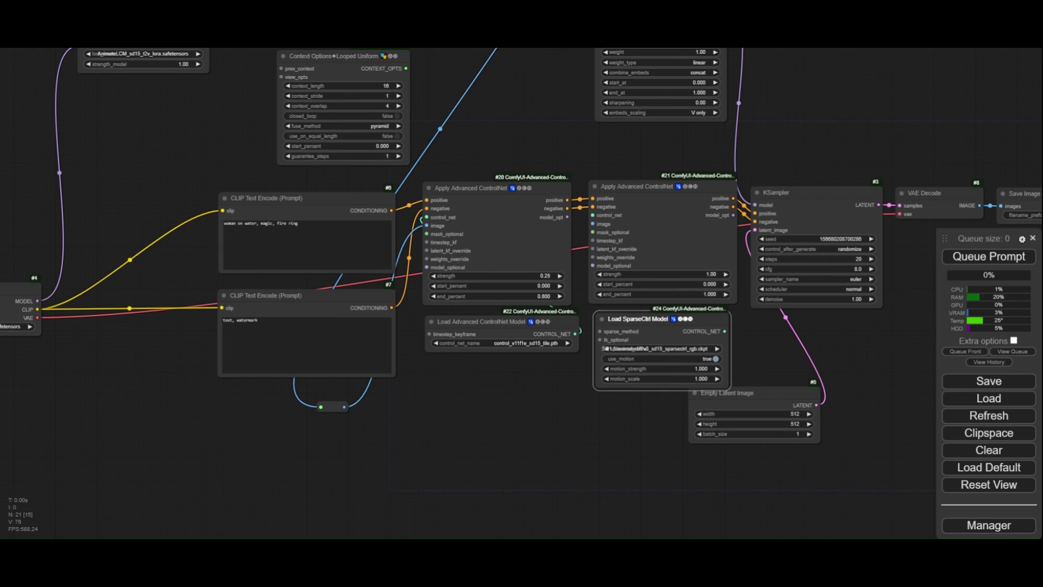
{"action": "left_click_drag", "start_coordinate": [722, 330], "coordinate": [723, 332]}
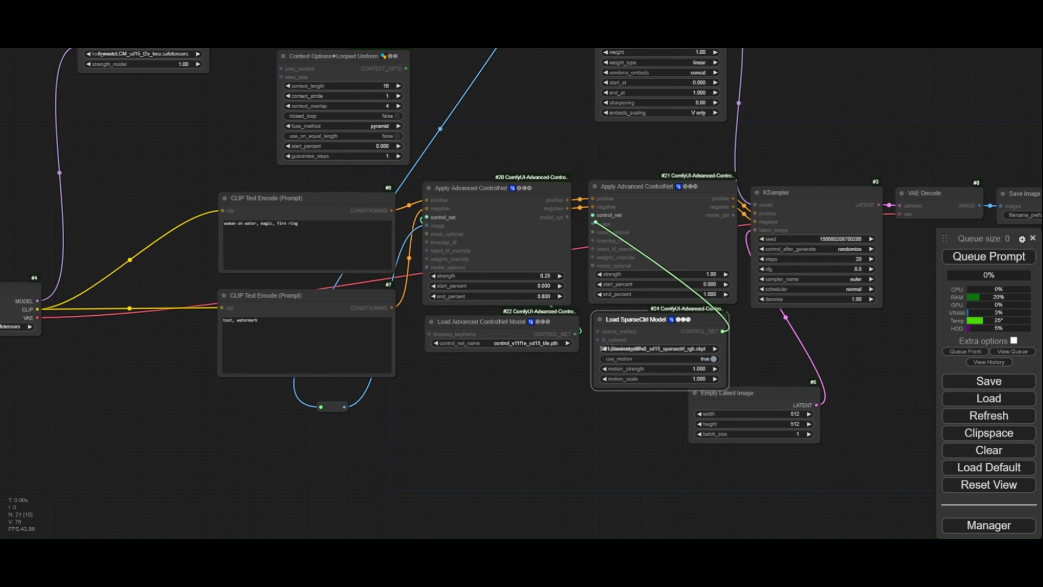
{"action": "left_click_drag", "start_coordinate": [596, 222], "coordinate": [592, 215]}
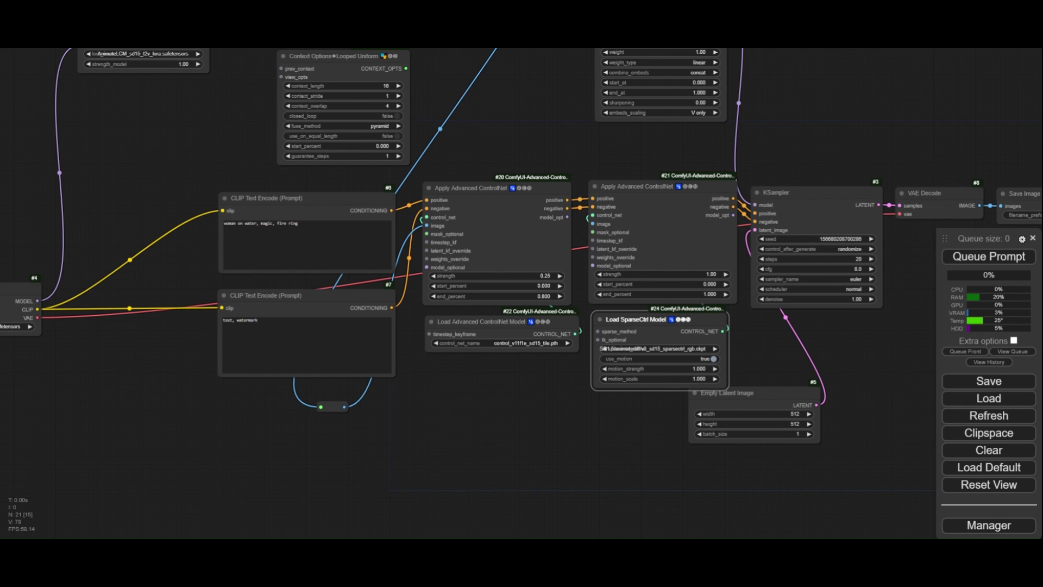
{"action": "scroll", "coordinate": [670, 350], "scroll_direction": "up", "scroll_amount": 2}
{"action": "left_click", "coordinate": [670, 350]}
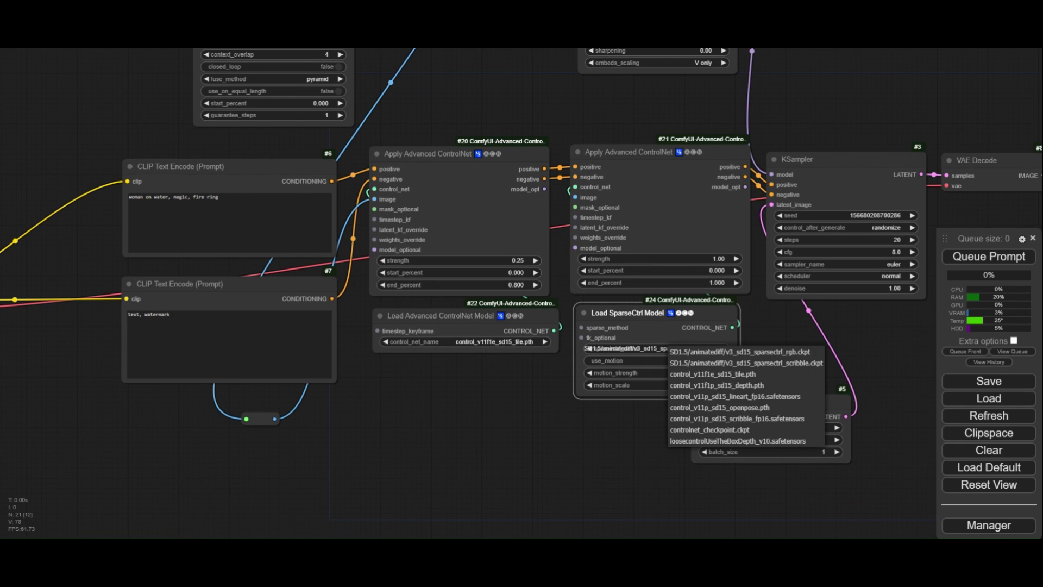
{"action": "left_click", "coordinate": [751, 363]}
Keep the second ControlNet's strength at 1 and set its end_percent to 0.4
{"action": "left_click", "coordinate": [711, 259]}
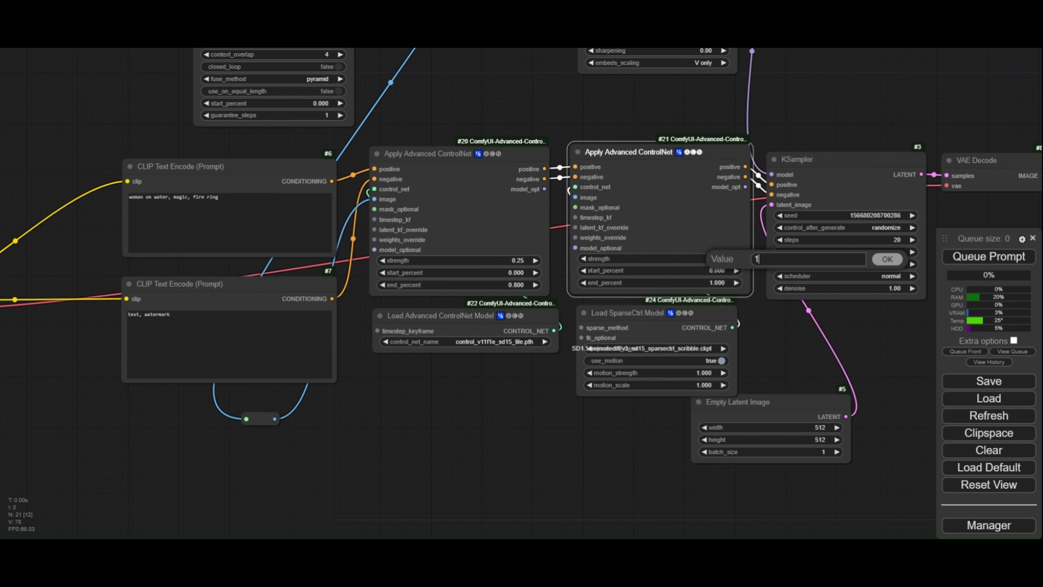
{"action": "key", "text": "Return"}
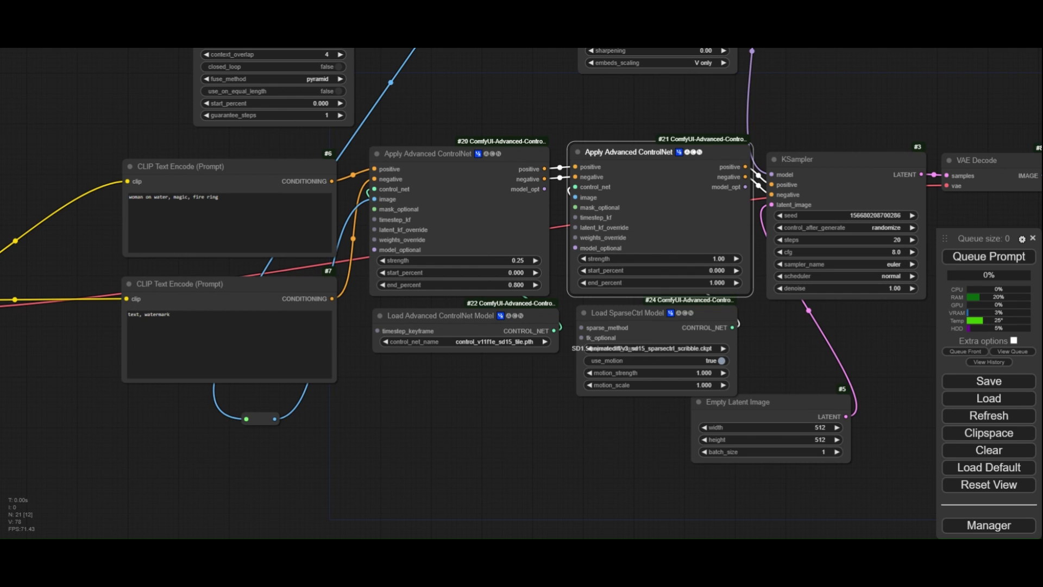
{"action": "left_click", "coordinate": [717, 282]}
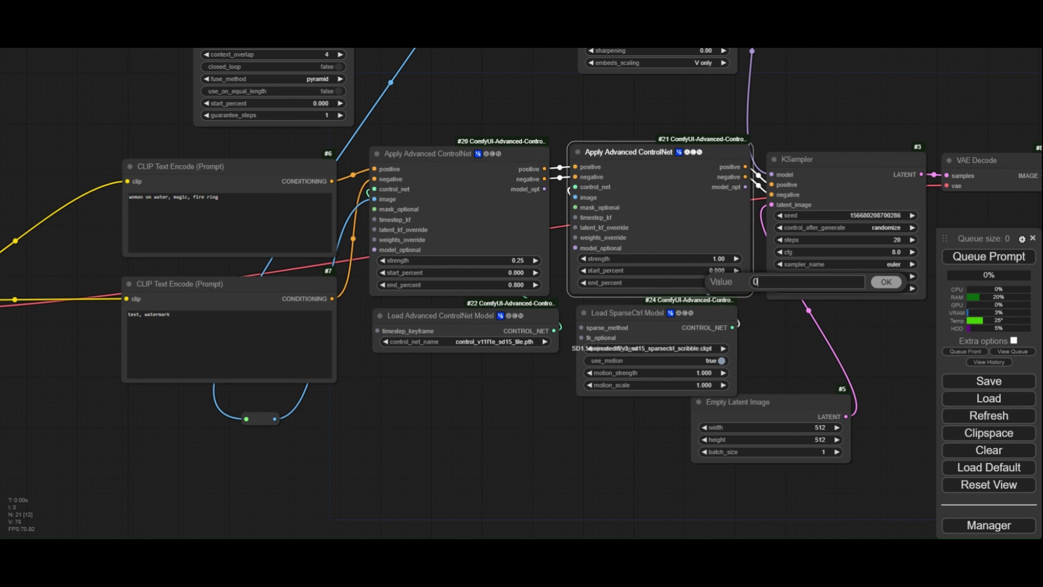
{"action": "key", "text": "Return"}
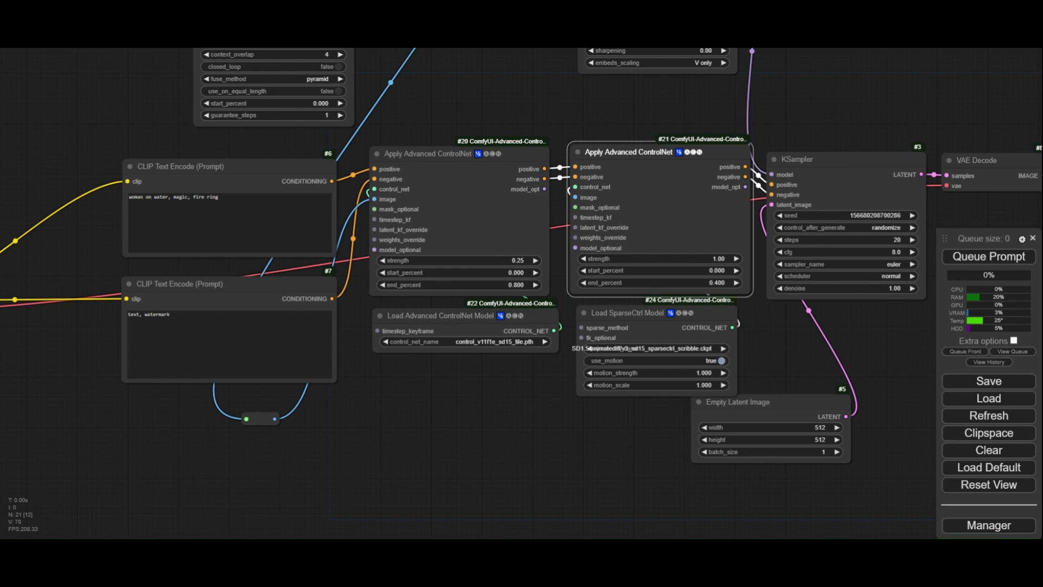
{"action": "double_click", "coordinate": [392, 419]}
Add Fake Scribble Lines between the rerouted reference image and the second ControlNet's image input
{"action": "type", "text": "fake"}
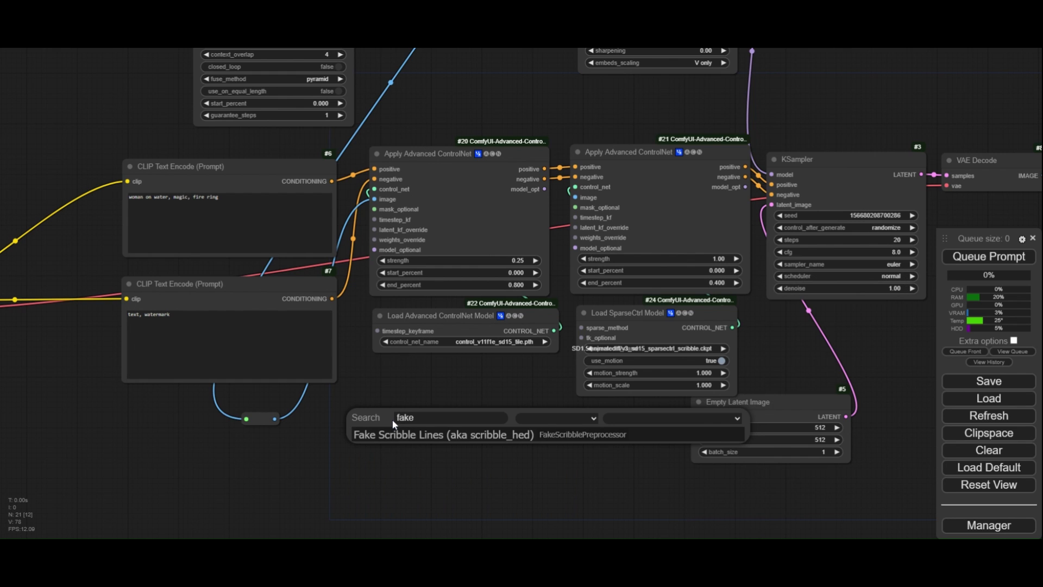
{"action": "left_click", "coordinate": [414, 434]}
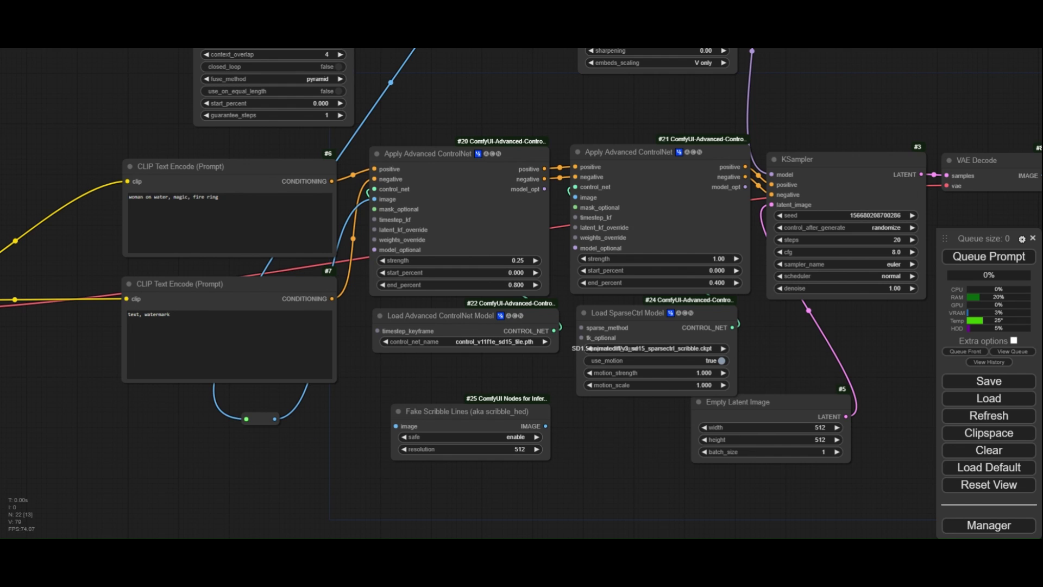
{"action": "left_click_drag", "start_coordinate": [274, 419], "coordinate": [396, 426]}
{"action": "mouse_move", "coordinate": [545, 426]}
{"action": "left_mouse_down"}
{"action": "mouse_move", "coordinate": [565, 378]}
{"action": "mouse_move", "coordinate": [575, 197]}
{"action": "left_mouse_up"}
{"action": "left_click_drag", "start_coordinate": [734, 402], "coordinate": [625, 418]}
{"action": "left_click_drag", "start_coordinate": [807, 468], "coordinate": [723, 376]}
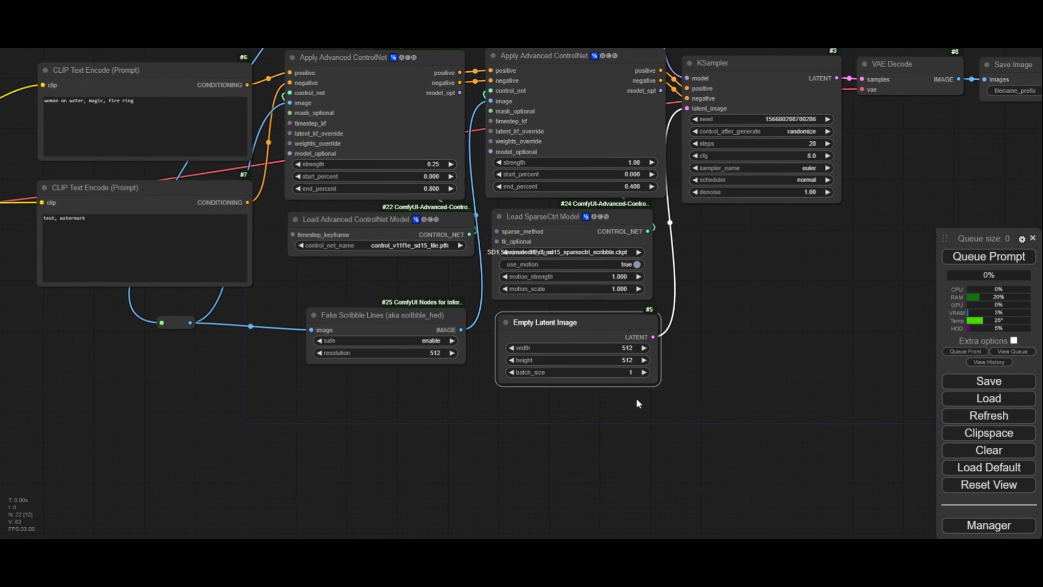
Set the Empty Latent Image batch_size to 36, width to 512 and height to 768
{"action": "scroll", "coordinate": [636, 399], "scroll_direction": "up", "scroll_amount": 5}
{"action": "left_click", "coordinate": [562, 352]}
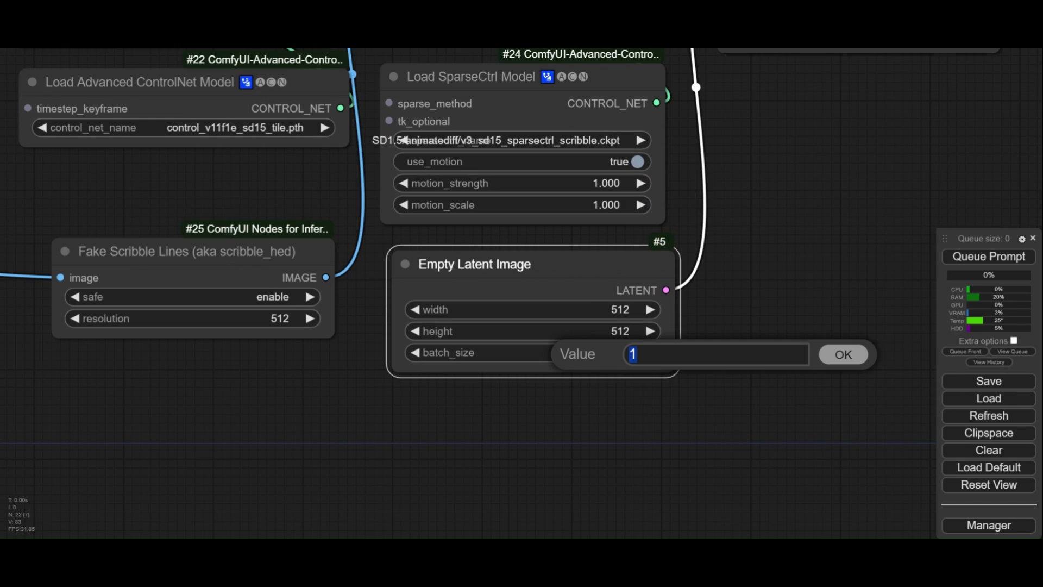
{"action": "type", "text": "36"}
{"action": "key", "text": "Return"}
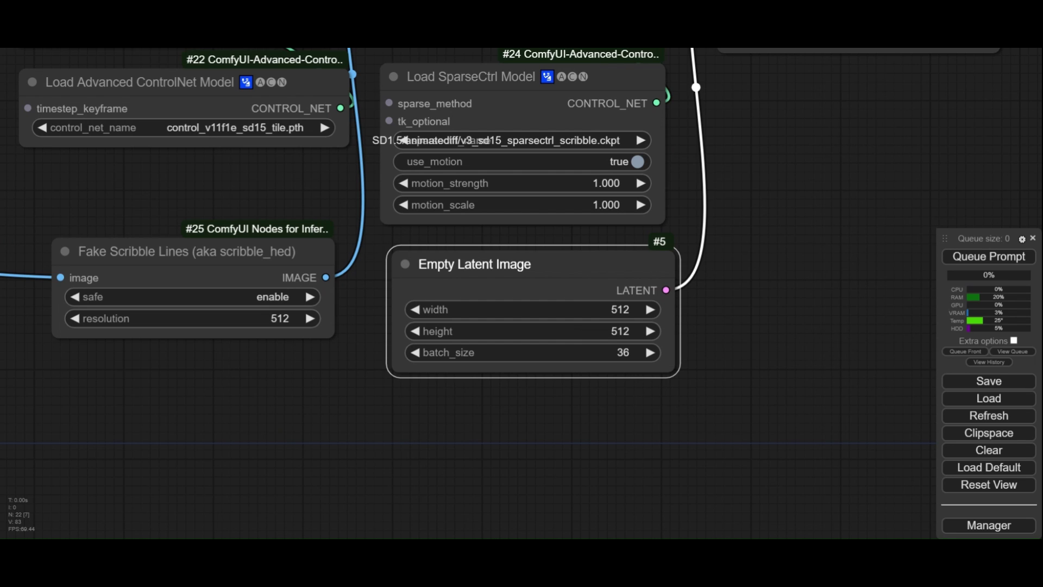
{"action": "left_click", "coordinate": [562, 309]}
{"action": "type", "text": "512"}
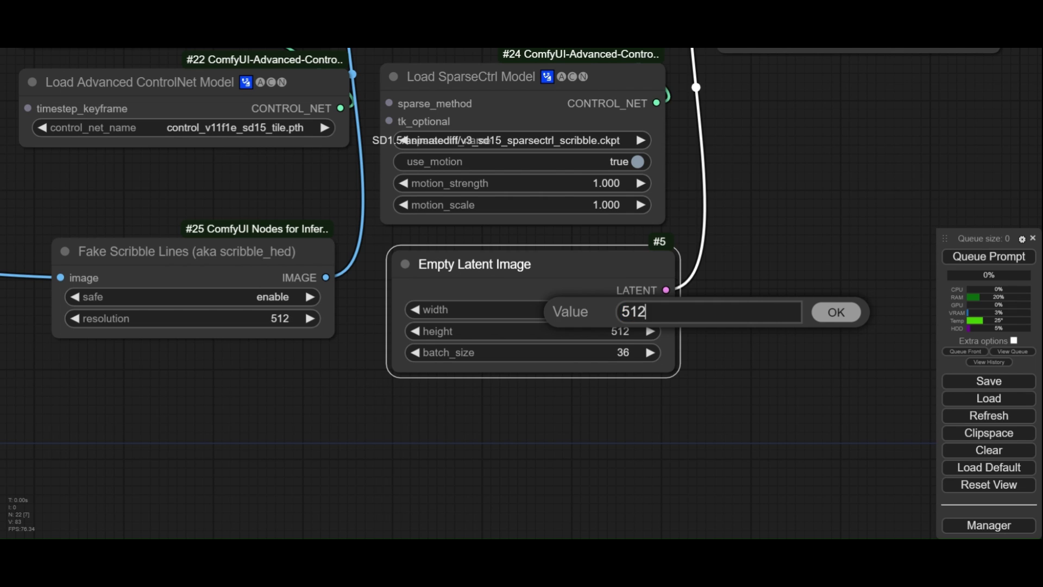
{"action": "key", "text": "Return"}
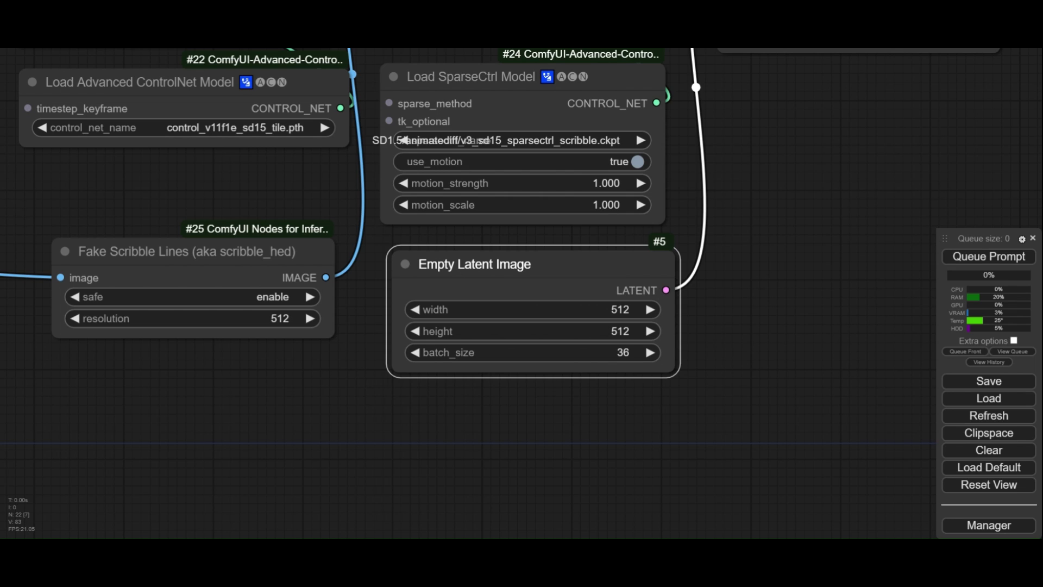
{"action": "left_click", "coordinate": [562, 331]}
{"action": "type", "text": "768"}
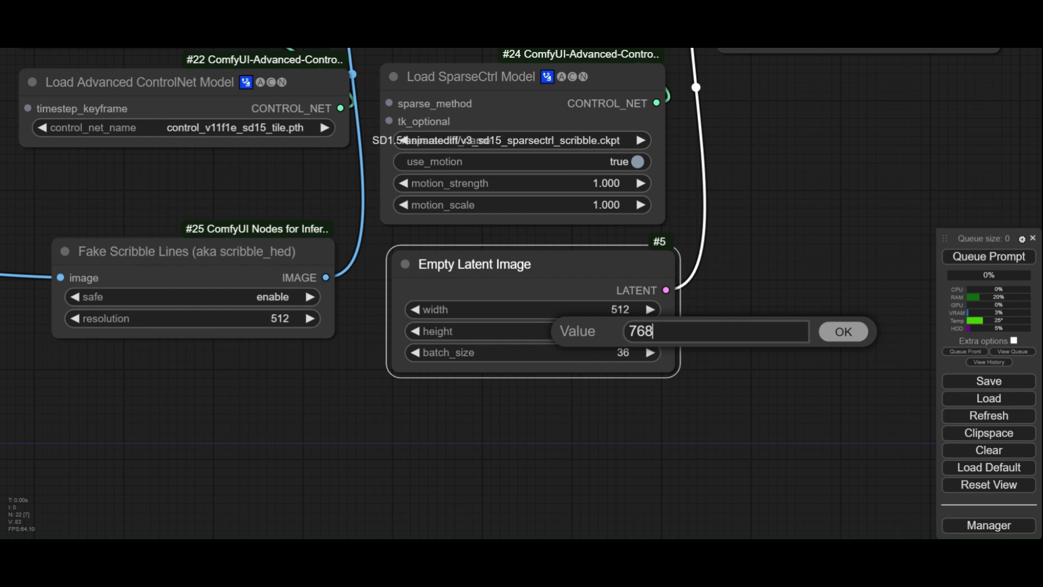
{"action": "key", "text": "Return"}
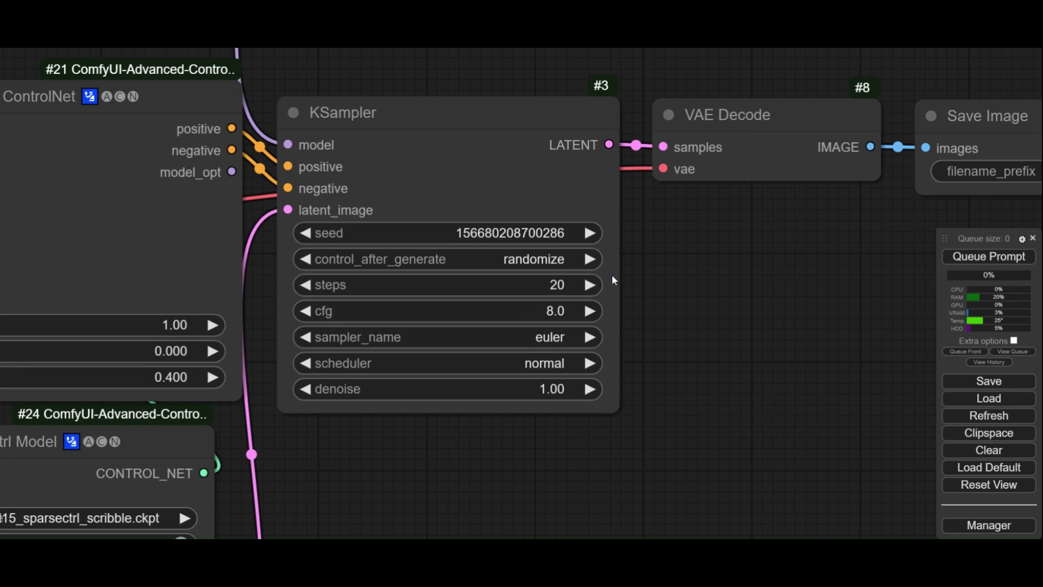
Set the KSampler seed to fixed, steps to 8 and cfg to 1.2
{"action": "left_click", "coordinate": [529, 260]}
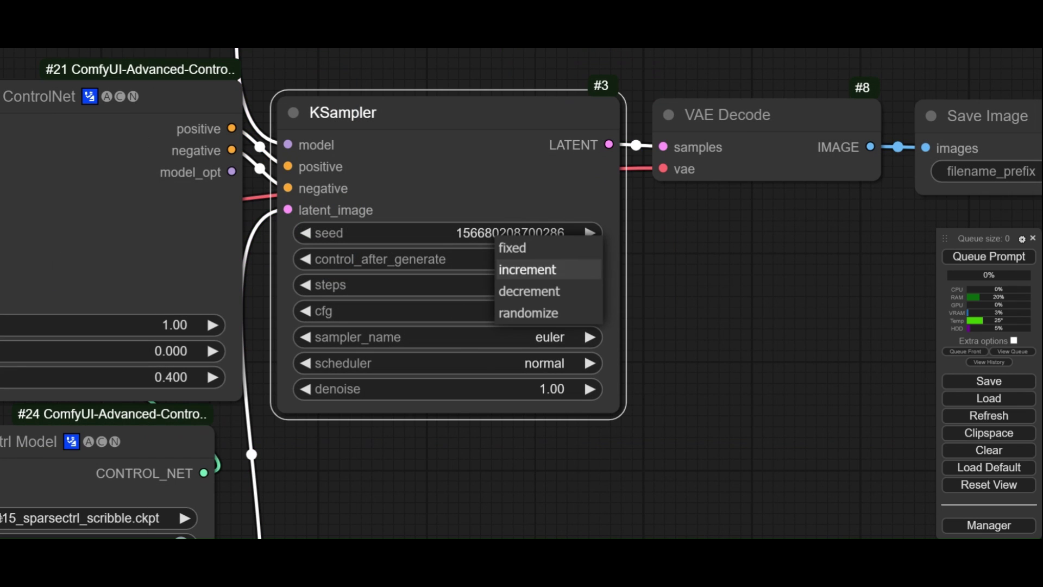
{"action": "left_click", "coordinate": [531, 251]}
{"action": "left_click", "coordinate": [461, 285]}
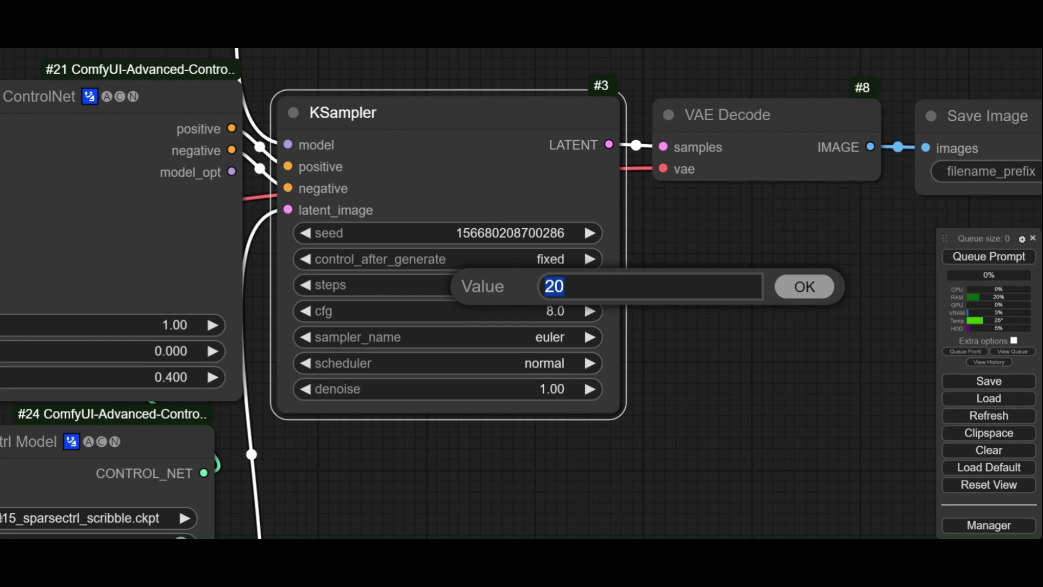
{"action": "type", "text": "8"}
{"action": "key", "text": "Return"}
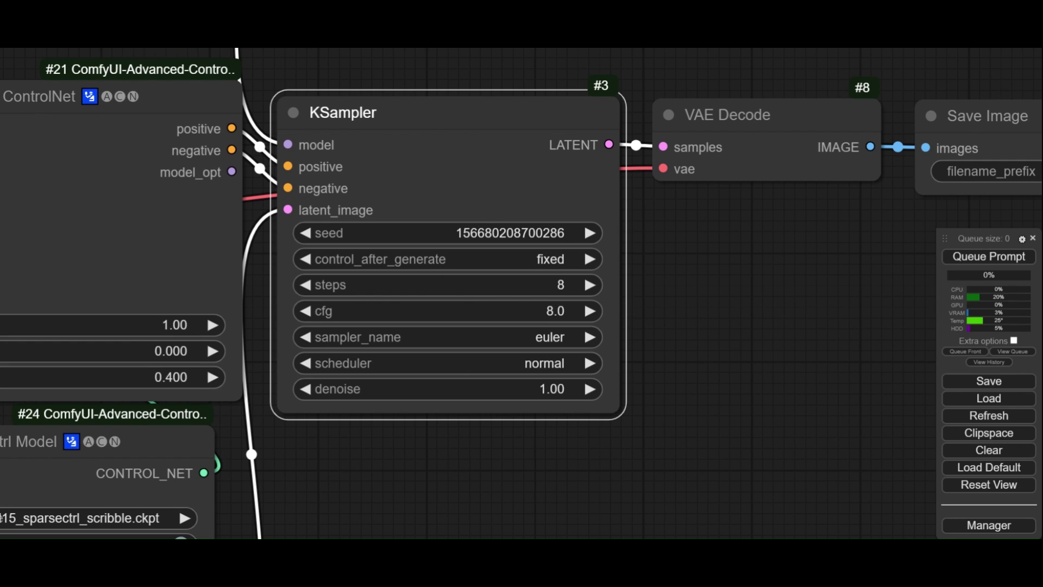
{"action": "left_click", "coordinate": [462, 310]}
{"action": "type", "text": "1.2"}
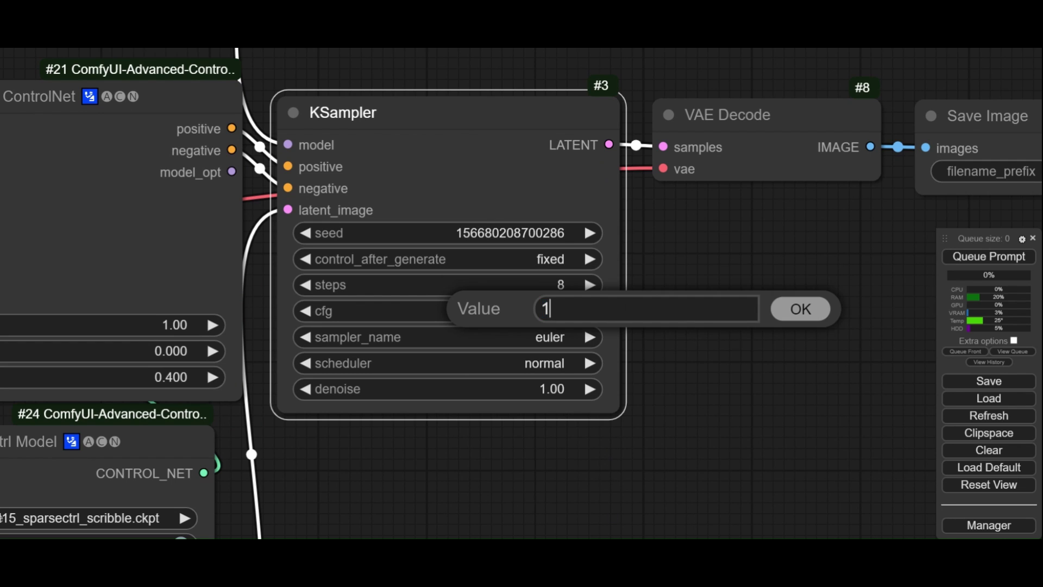
{"action": "key", "text": "Return"}
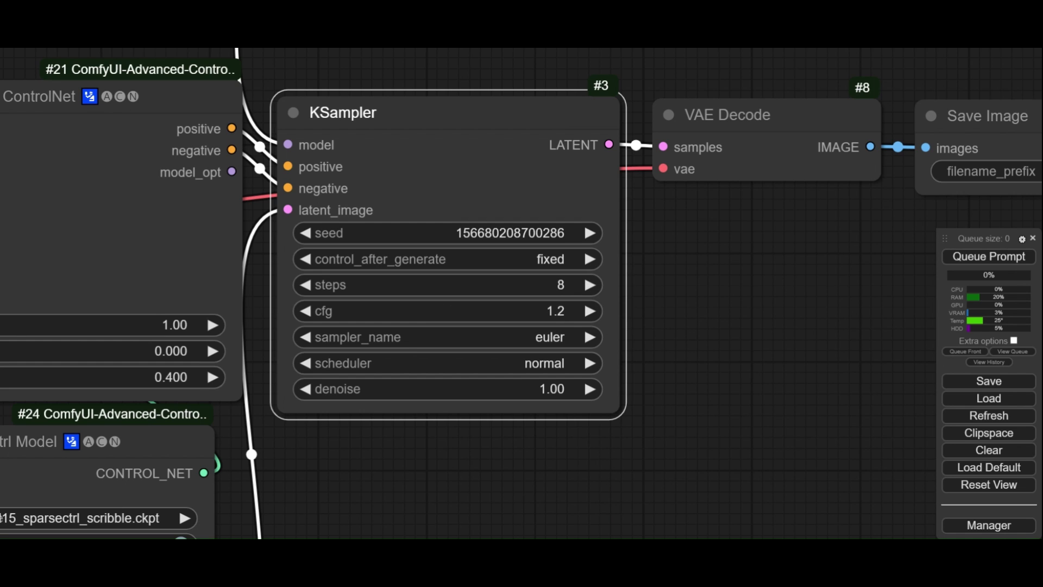
Choose the lcm sampler and the sgm_uniform scheduler in the KSampler
{"action": "left_click", "coordinate": [543, 337]}
{"action": "scroll", "coordinate": [548, 353], "scroll_direction": "down", "scroll_amount": 3}
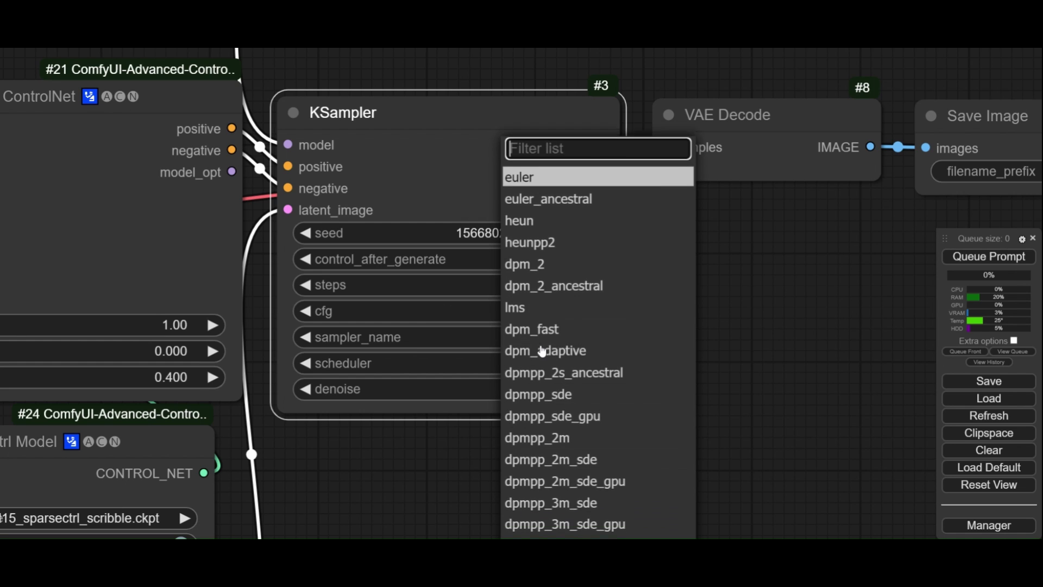
{"action": "scroll", "coordinate": [556, 369], "scroll_direction": "down", "scroll_amount": 2}
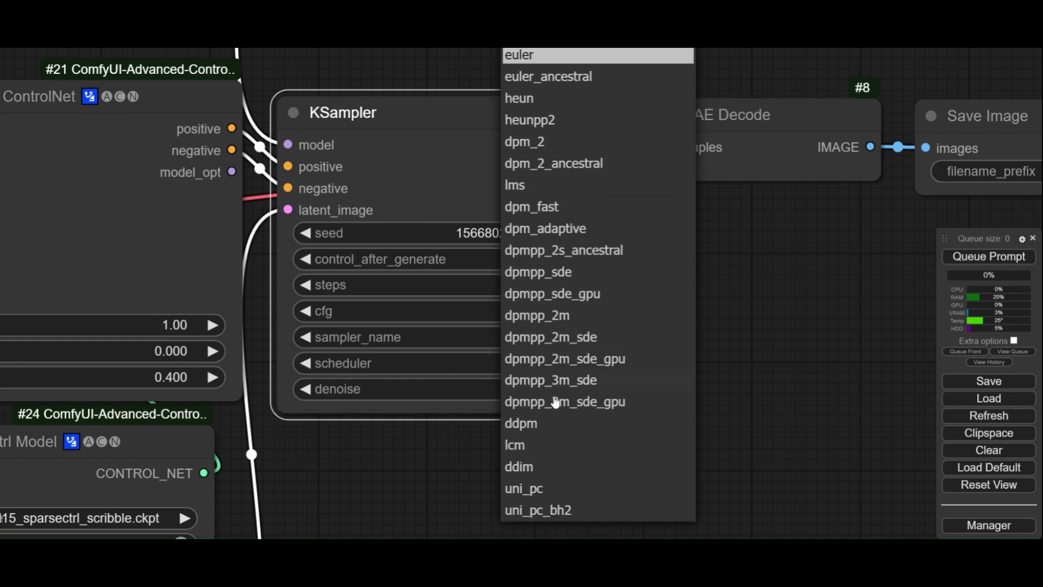
{"action": "left_click", "coordinate": [527, 443]}
{"action": "left_click", "coordinate": [543, 363]}
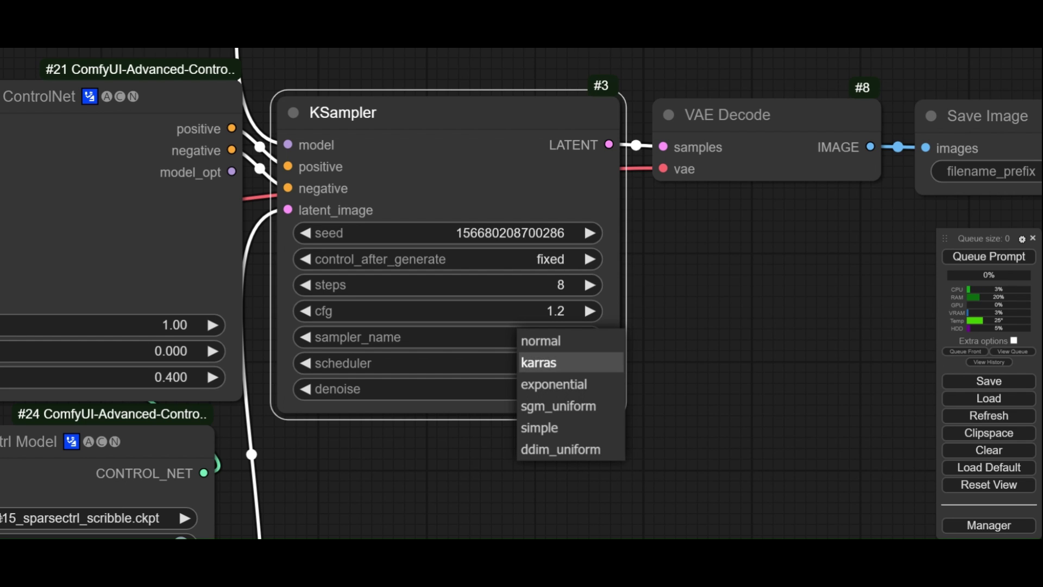
{"action": "left_click", "coordinate": [554, 405]}
Add a Video Combine node and feed it VAE Decode's images
{"action": "scroll", "coordinate": [296, 299], "scroll_direction": "down", "scroll_amount": 7}
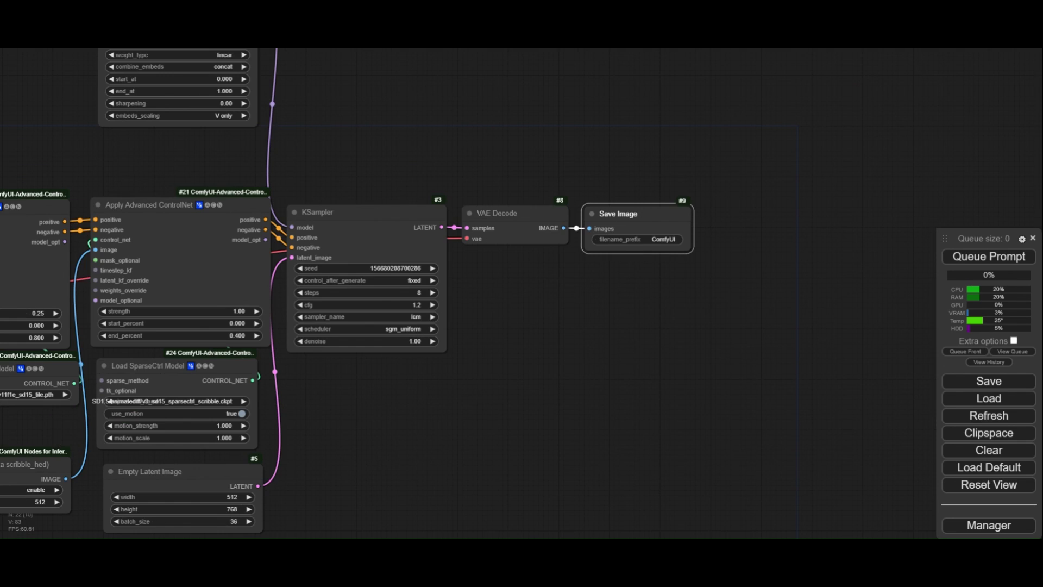
{"action": "double_click", "coordinate": [629, 214]}
{"action": "type", "text": "video"}
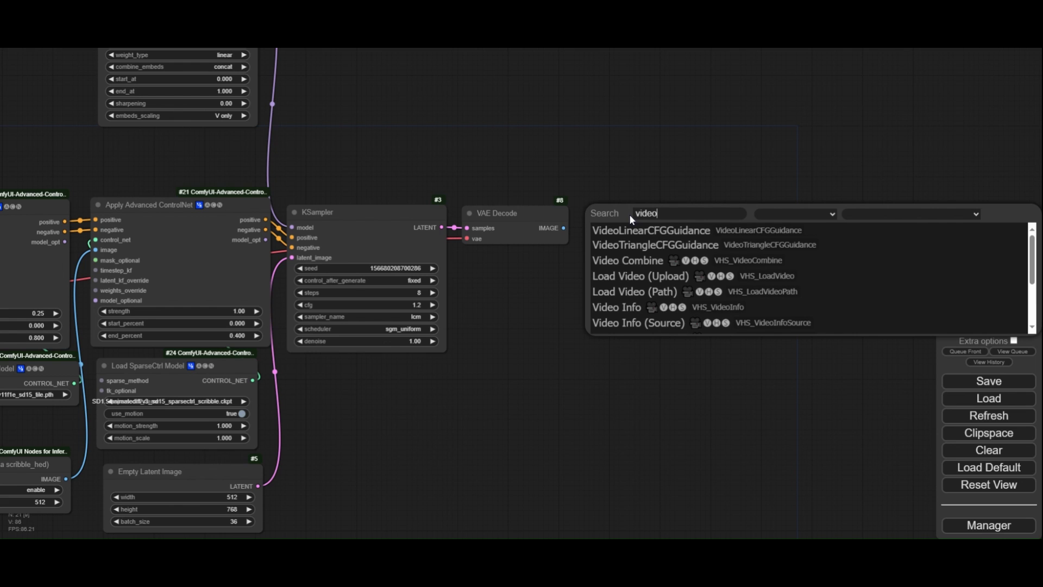
{"action": "key", "text": "Down"}
{"action": "key", "text": "Down"}
{"action": "key", "text": "Return"}
{"action": "left_click_drag", "start_coordinate": [673, 207], "coordinate": [641, 207]}
{"action": "left_click_drag", "start_coordinate": [563, 227], "coordinate": [605, 222]}
Set Video Combine to 12 fps, video/h264-mp4, save_output off, and queue the render
{"action": "scroll", "coordinate": [748, 284], "scroll_direction": "up", "scroll_amount": 2}
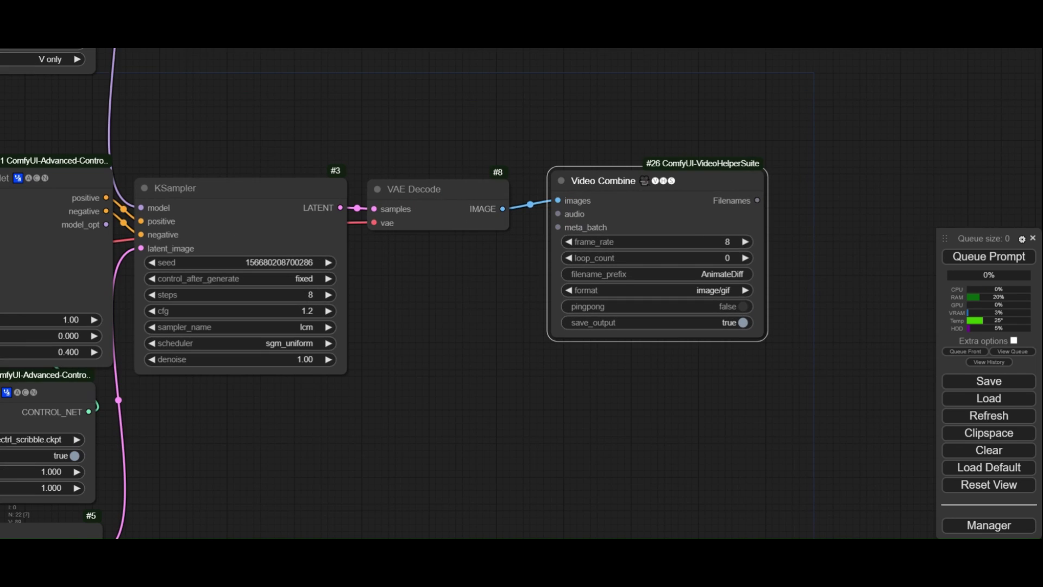
{"action": "left_click", "coordinate": [706, 242]}
{"action": "type", "text": "12"}
{"action": "key", "text": "Return"}
{"action": "scroll", "coordinate": [741, 278], "scroll_direction": "up", "scroll_amount": 2}
{"action": "left_click", "coordinate": [701, 293]}
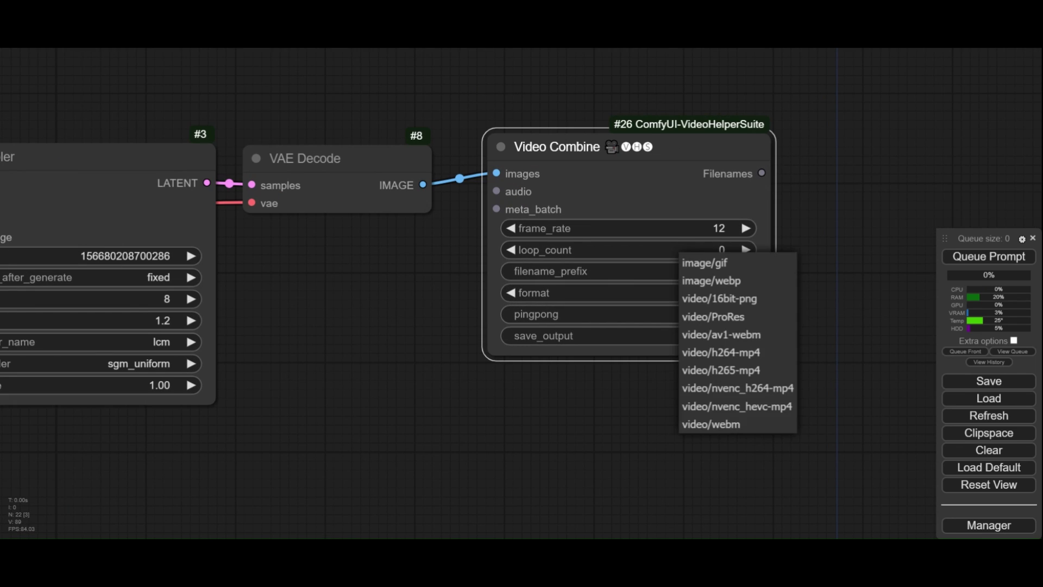
{"action": "left_click", "coordinate": [729, 354]}
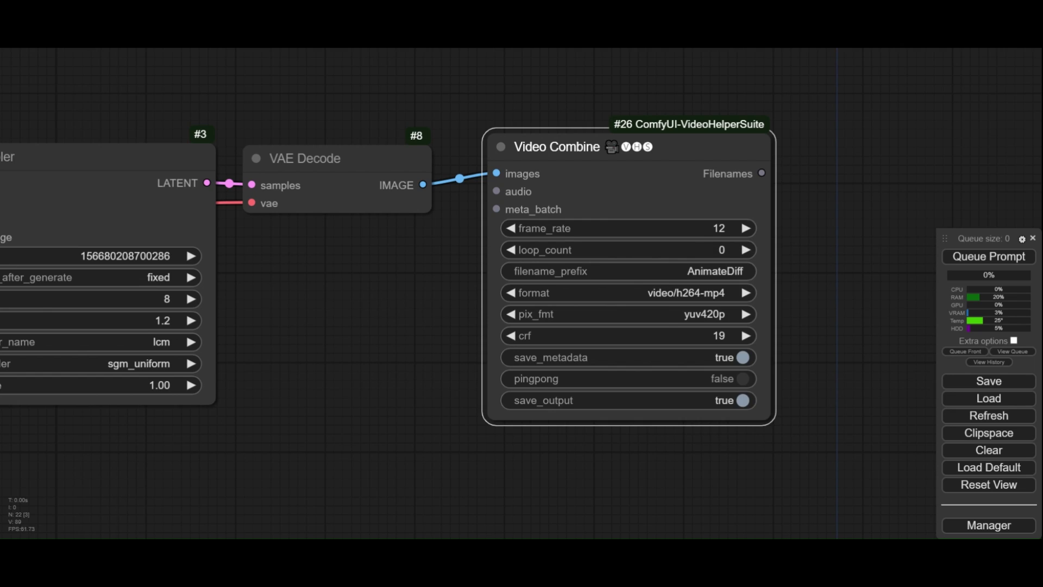
{"action": "left_click", "coordinate": [743, 400]}
{"action": "scroll", "coordinate": [762, 374], "scroll_direction": "down", "scroll_amount": 3}
{"action": "left_click", "coordinate": [989, 256]}
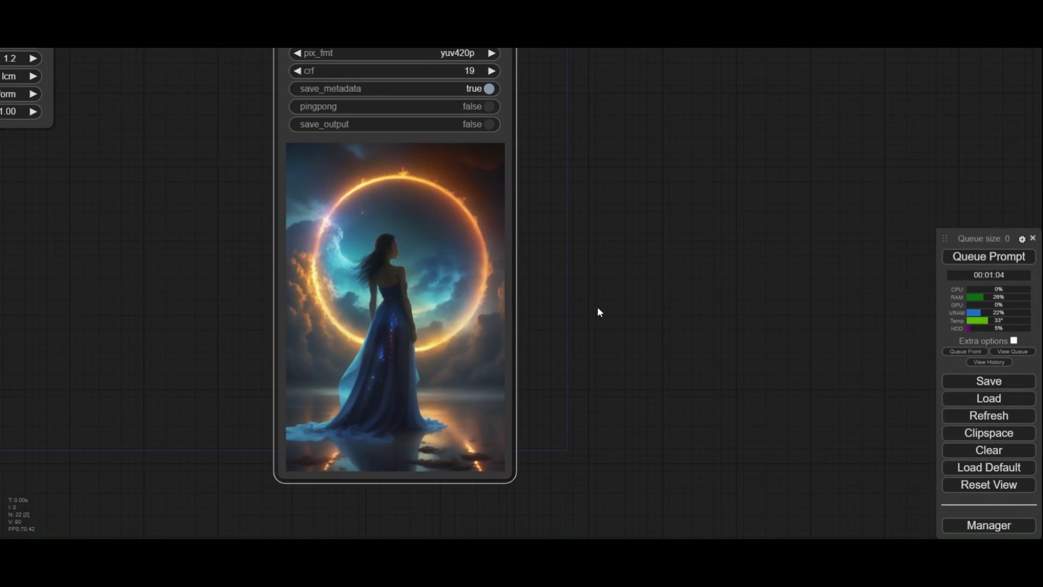
Zoom out to view the rendered clip of the woman in the Video Combine preview
{"action": "scroll", "coordinate": [599, 304], "scroll_direction": "down", "scroll_amount": 3}
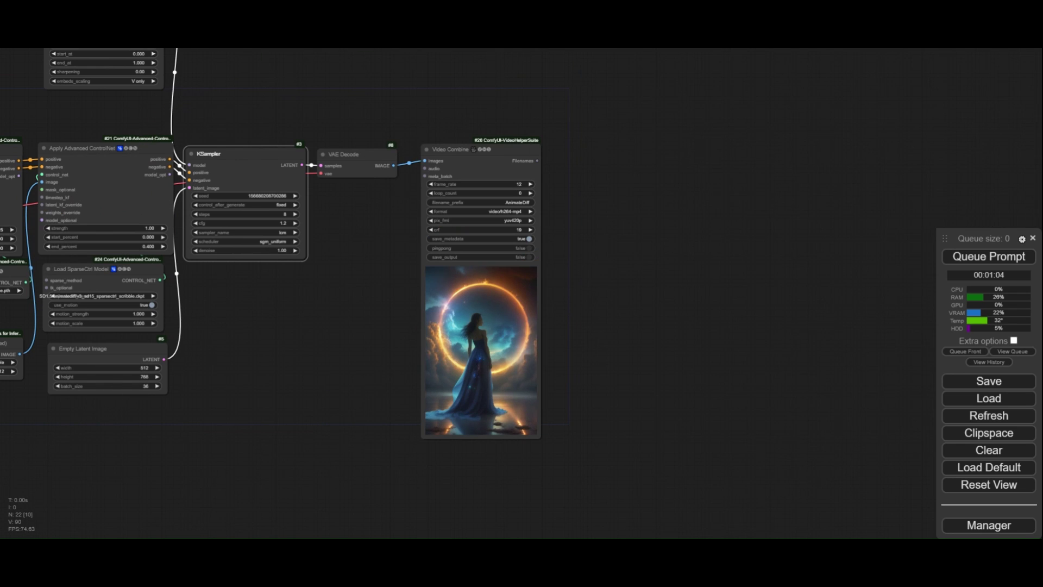
Paste a linked KSampler copy and route VAE Decode through Upscale Image By into VAE Encode, with the VAE connected
{"action": "key", "text": "ctrl+shift+v"}
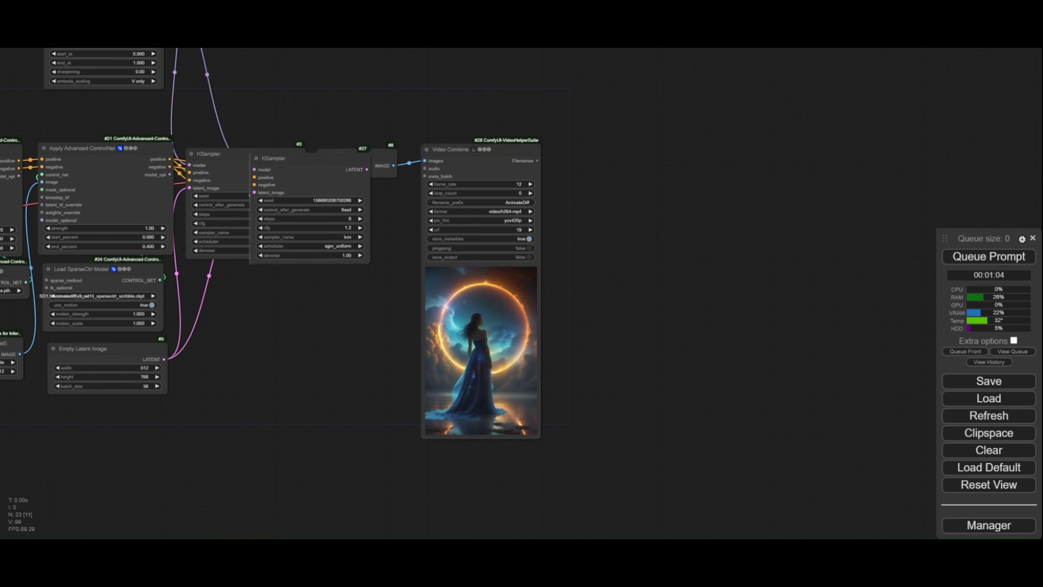
{"action": "left_click_drag", "start_coordinate": [275, 154], "coordinate": [601, 140]}
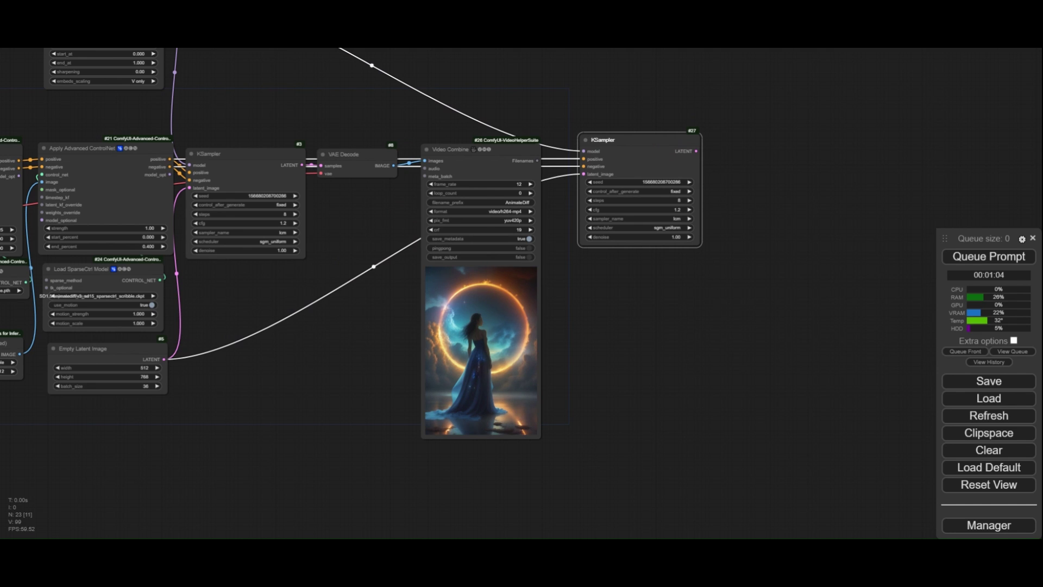
{"action": "left_click_drag", "start_coordinate": [584, 174], "coordinate": [341, 292]}
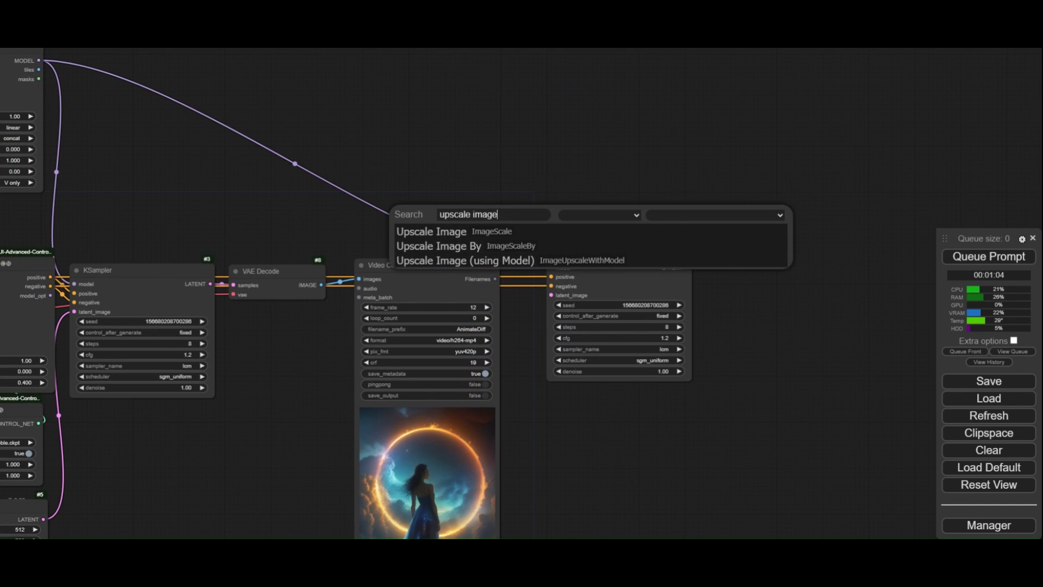
{"action": "key", "text": "Down"}
{"action": "key", "text": "Return"}
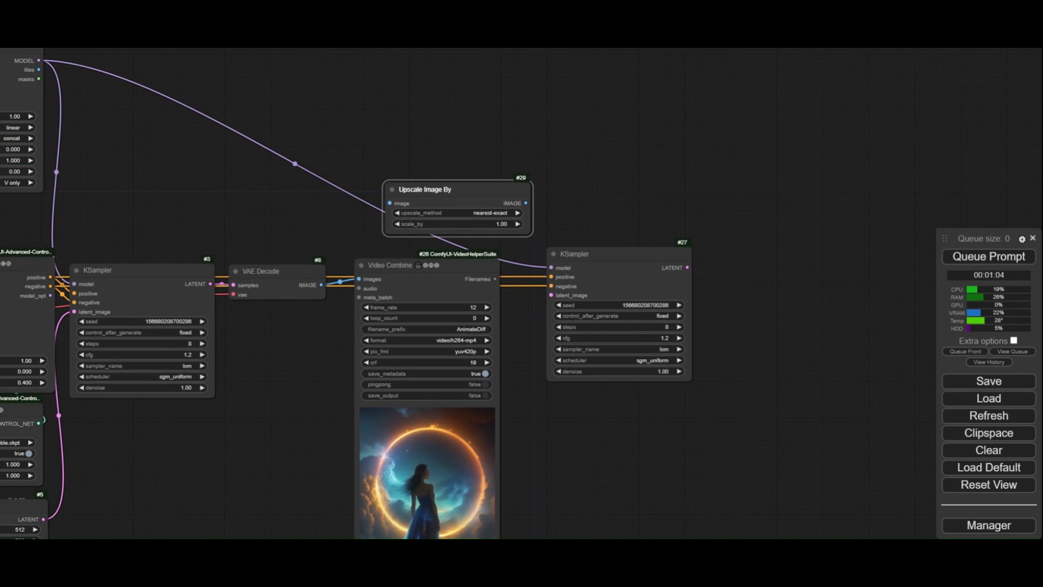
{"action": "left_click_drag", "start_coordinate": [321, 285], "coordinate": [390, 202]}
{"action": "left_click_drag", "start_coordinate": [526, 203], "coordinate": [670, 223]}
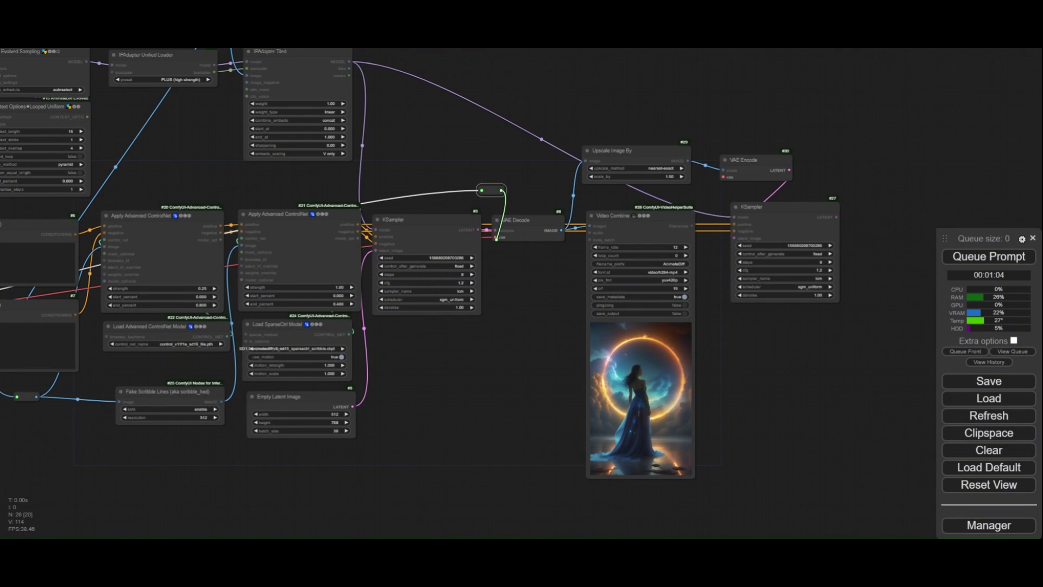
{"action": "left_click_drag", "start_coordinate": [500, 190], "coordinate": [724, 177]}
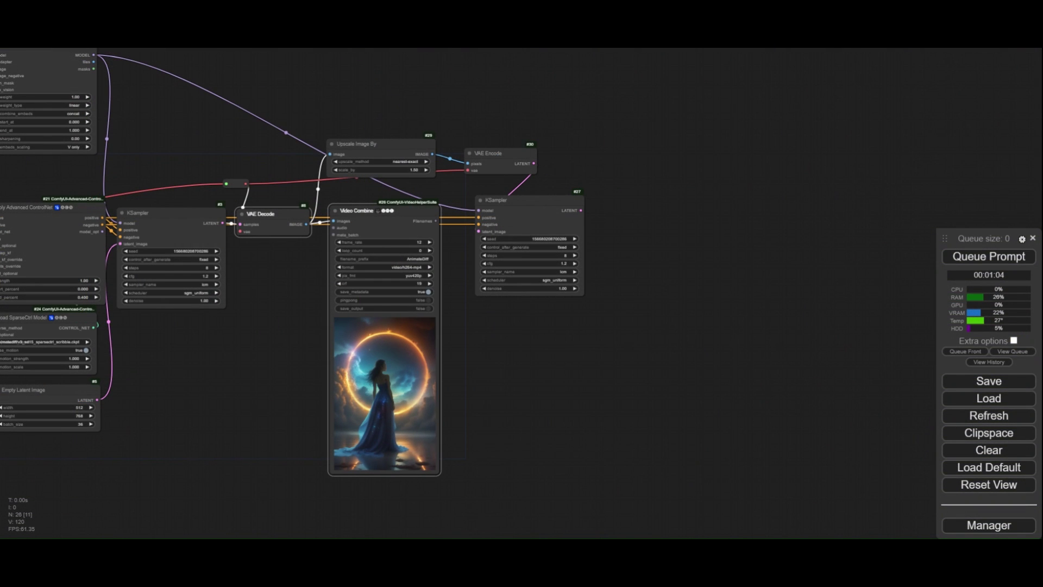
Paste copies of VAE Decode and Video Combine for the second pass and set its denoise to 0.70
{"action": "key", "text": "ctrl+shift+v"}
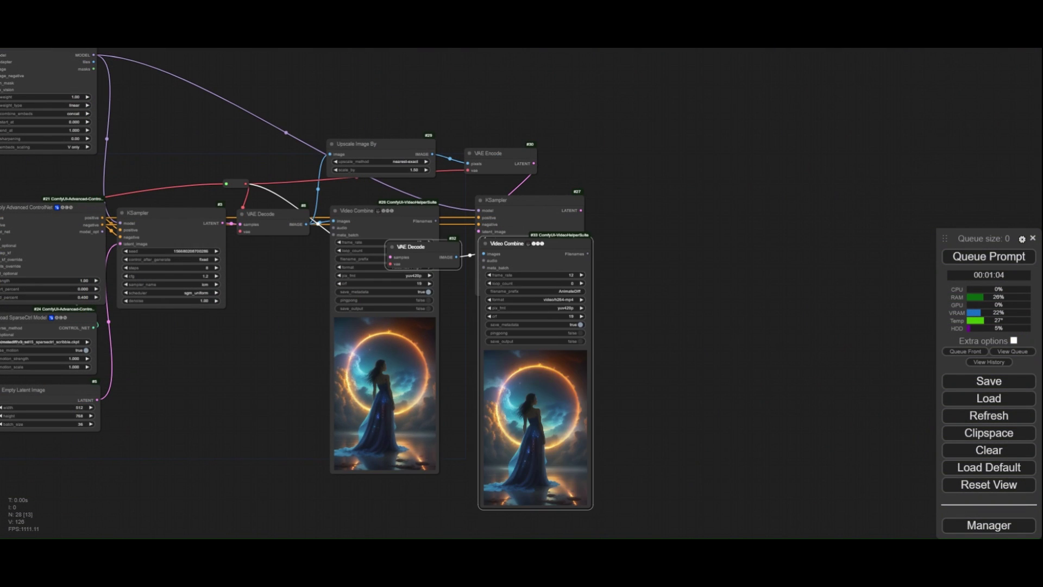
{"action": "left_click_drag", "start_coordinate": [413, 246], "coordinate": [629, 182]}
{"action": "left_click_drag", "start_coordinate": [706, 136], "coordinate": [679, 162]}
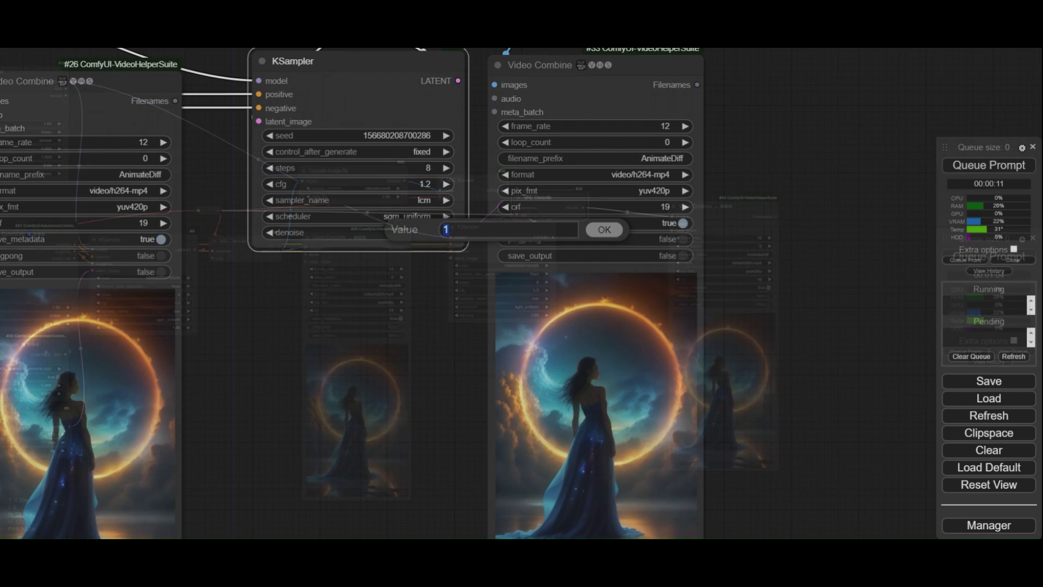
{"action": "type", "text": "0.7"}
{"action": "key", "text": "Return"}
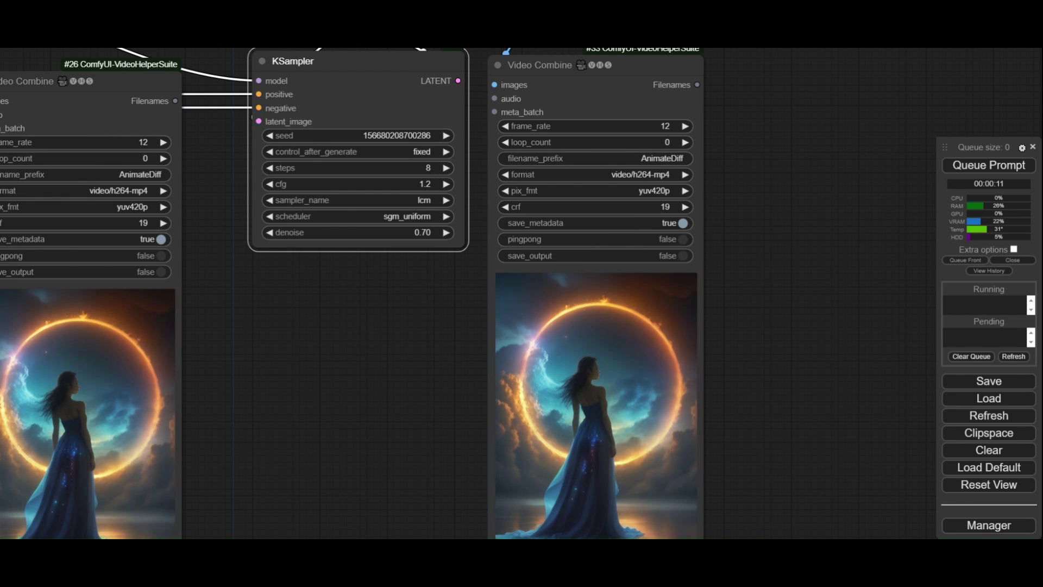
Queue the refine-pass workflow and zoom out to see both Video Combine outputs
{"action": "scroll", "coordinate": [437, 264], "scroll_direction": "down", "scroll_amount": 5}
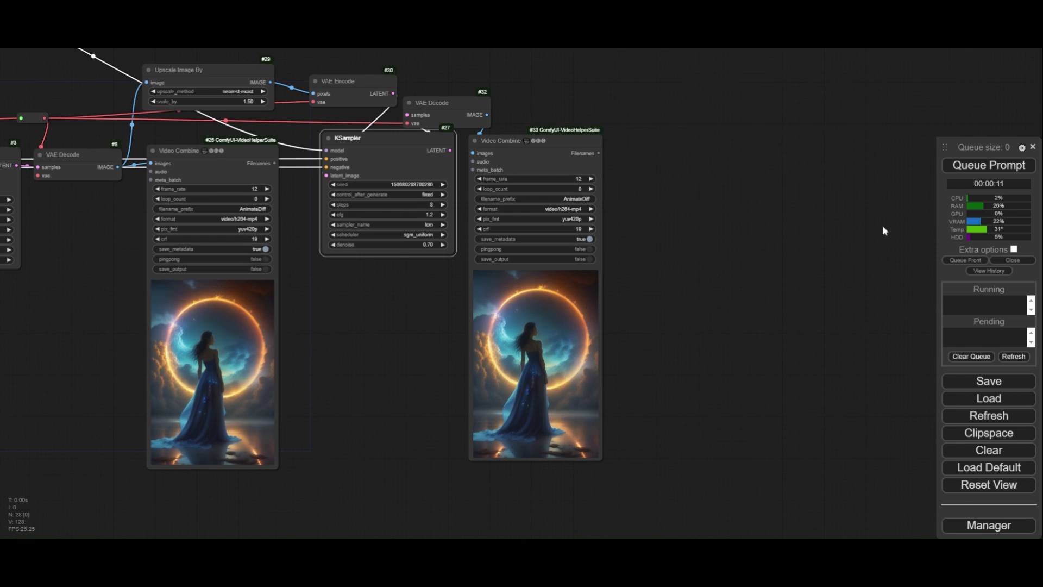
{"action": "left_click", "coordinate": [974, 171]}
{"action": "scroll", "coordinate": [652, 326], "scroll_direction": "up", "scroll_amount": 6}
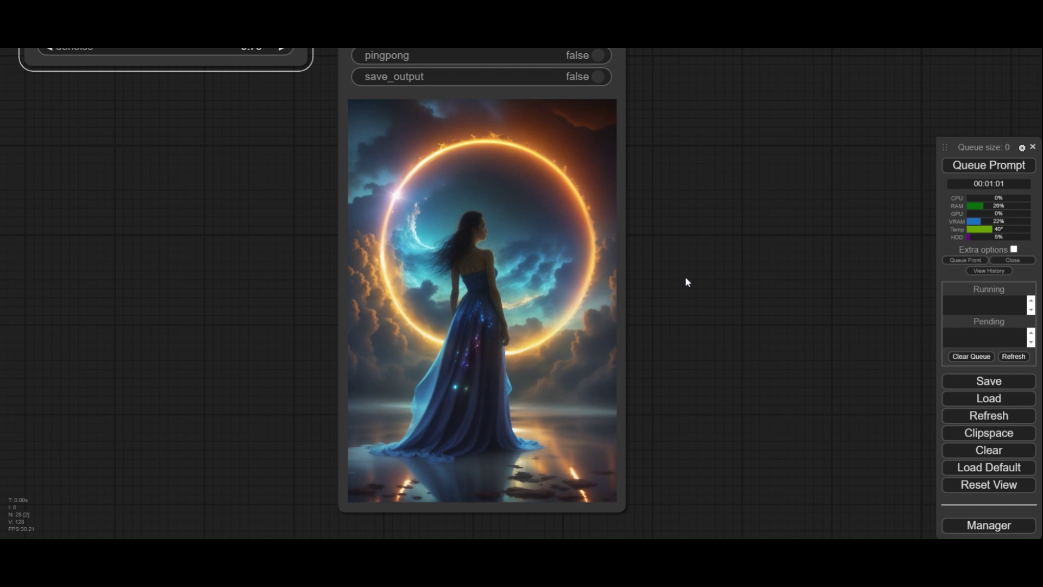
{"action": "scroll", "coordinate": [687, 285], "scroll_direction": "down", "scroll_amount": 8}
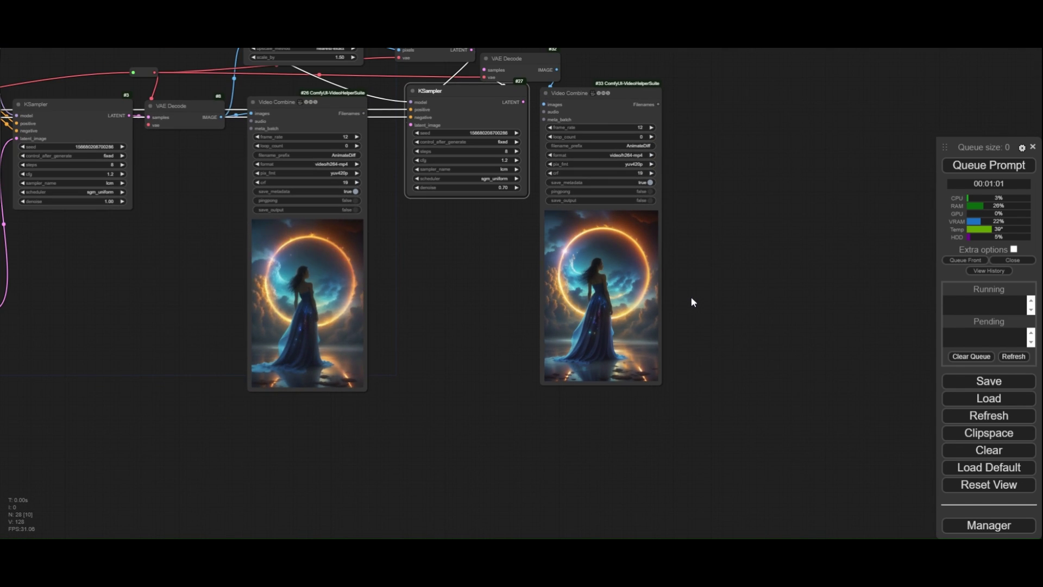
{"action": "scroll", "coordinate": [692, 302], "scroll_direction": "down", "scroll_amount": 7}
Attach a Multival Dynamic node with float_val 1.2 to Apply AnimateDiff Model's scale_multival
{"action": "scroll", "coordinate": [559, 163], "scroll_direction": "up", "scroll_amount": 10}
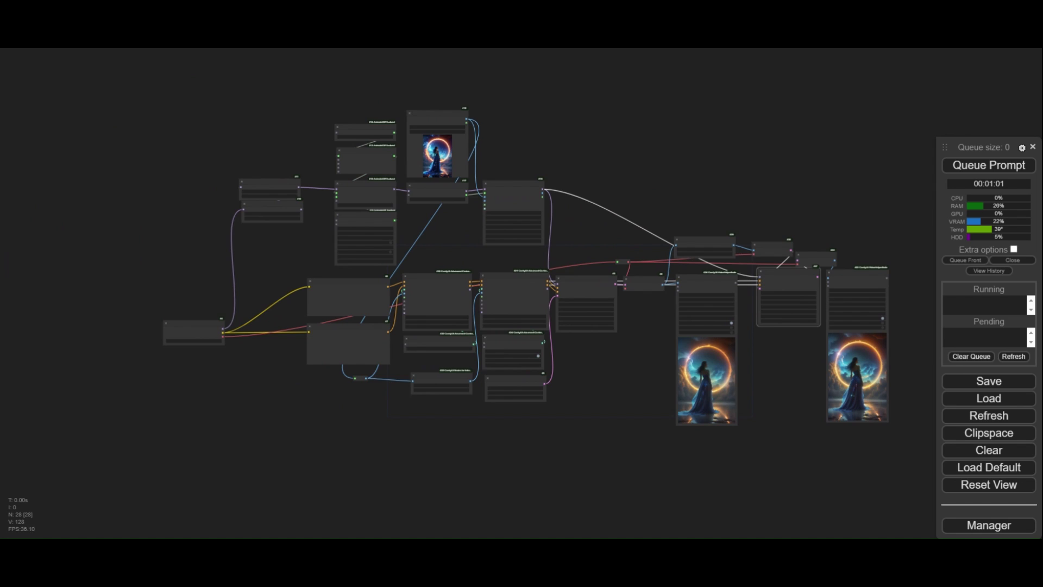
{"action": "left_click_drag", "start_coordinate": [291, 164], "coordinate": [420, 200]}
{"action": "scroll", "coordinate": [421, 204], "scroll_direction": "up", "scroll_amount": 6}
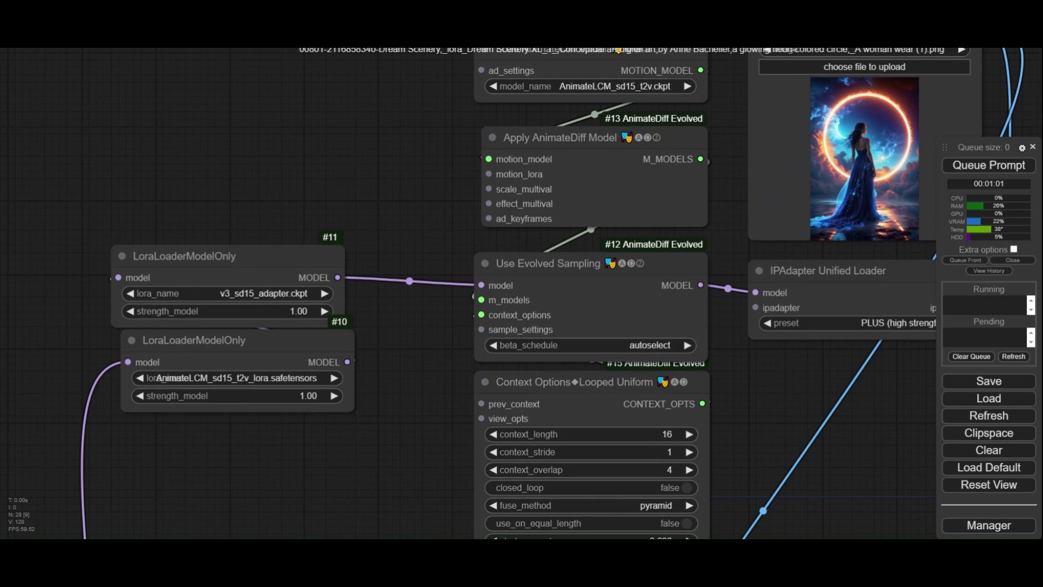
{"action": "left_click_drag", "start_coordinate": [488, 189], "coordinate": [414, 173]}
{"action": "left_click", "coordinate": [442, 208]}
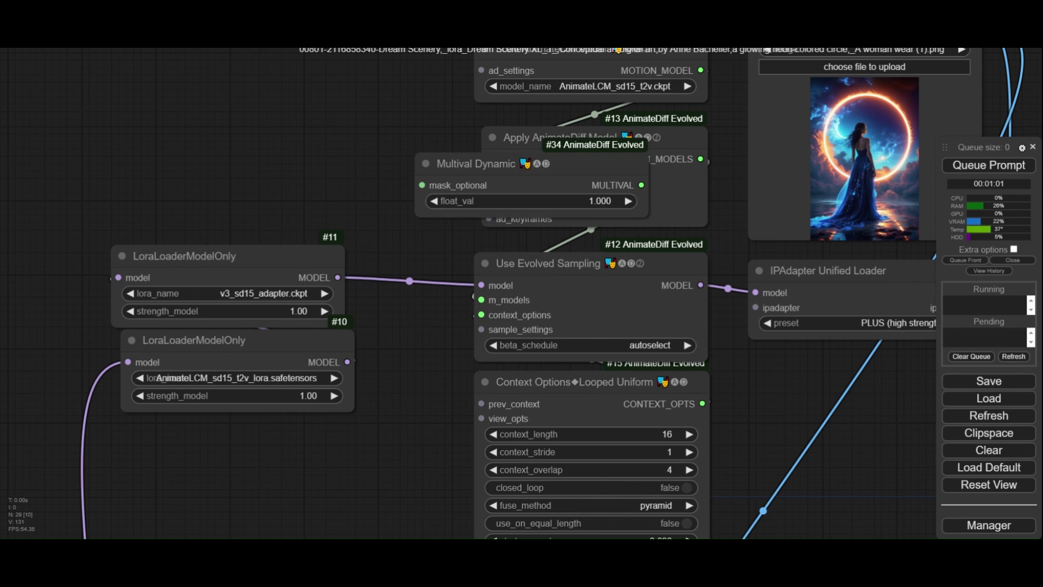
{"action": "left_click_drag", "start_coordinate": [478, 164], "coordinate": [295, 155]}
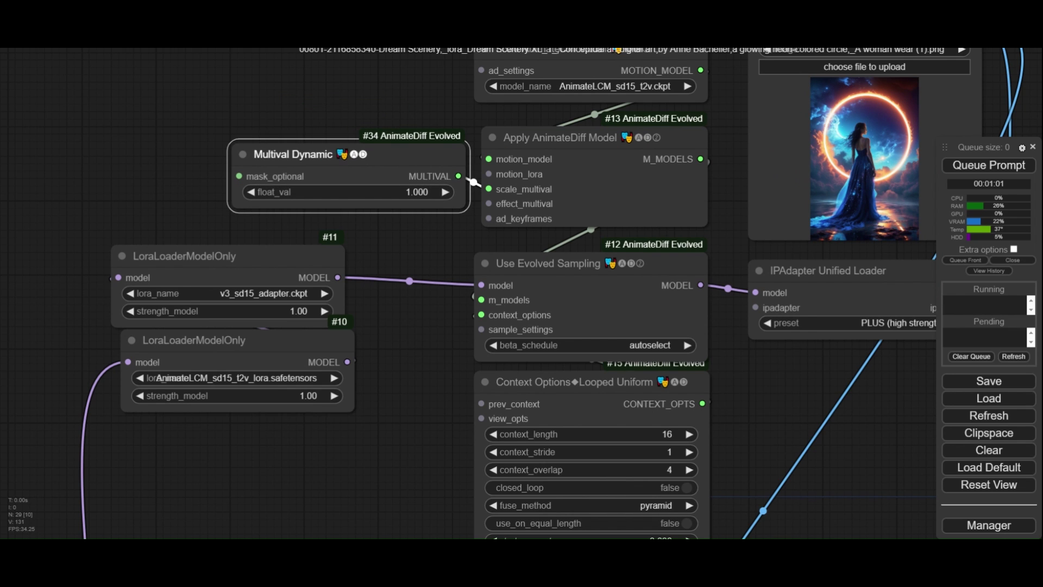
{"action": "left_click", "coordinate": [407, 194]}
{"action": "type", "text": "1.2"}
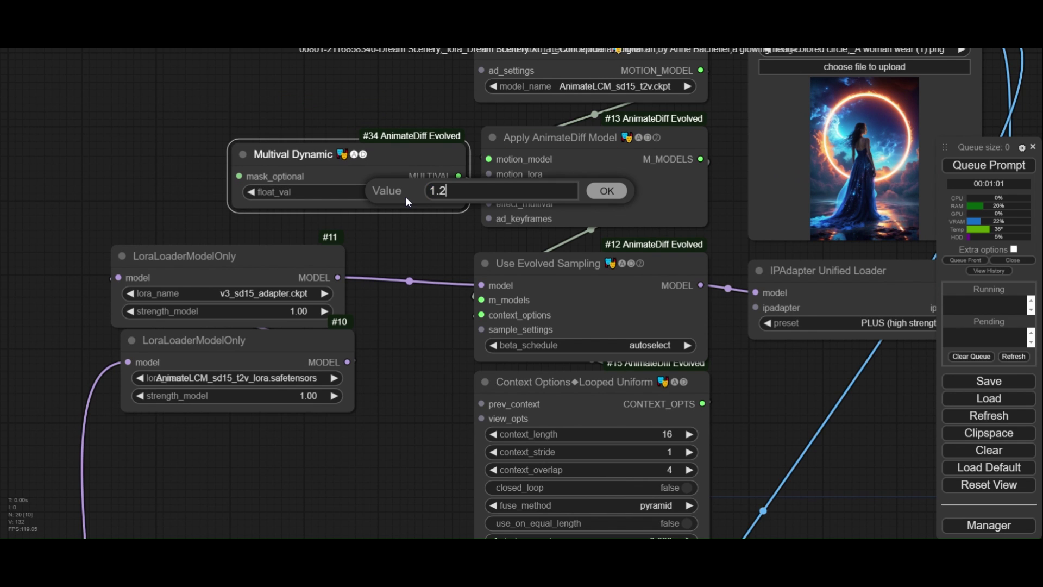
{"action": "key", "text": "Return"}
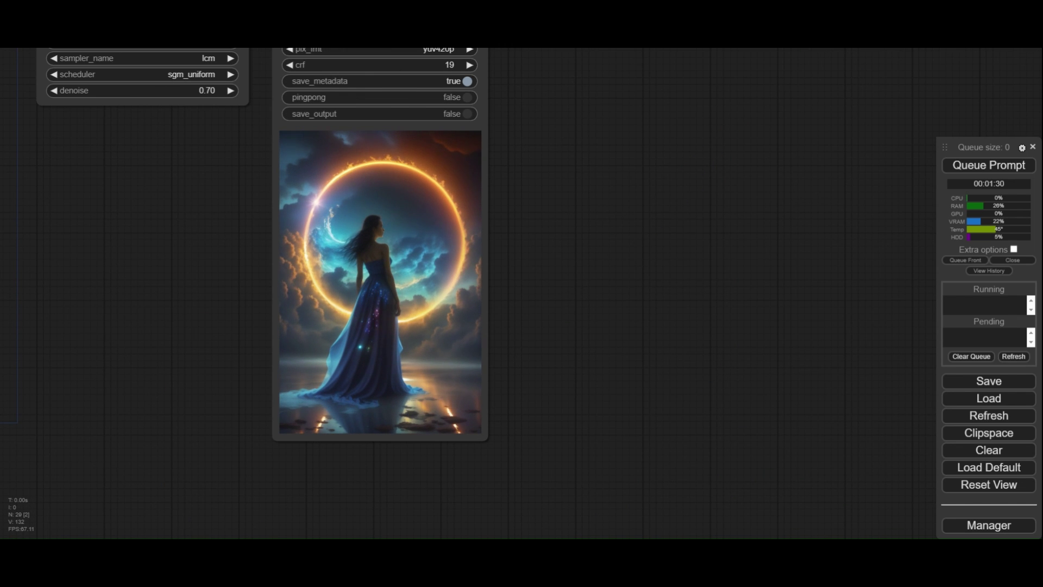
{"action": "scroll", "coordinate": [413, 158], "scroll_direction": "down", "scroll_amount": 2}
{"action": "left_click_drag", "start_coordinate": [369, 49], "coordinate": [434, 99]}
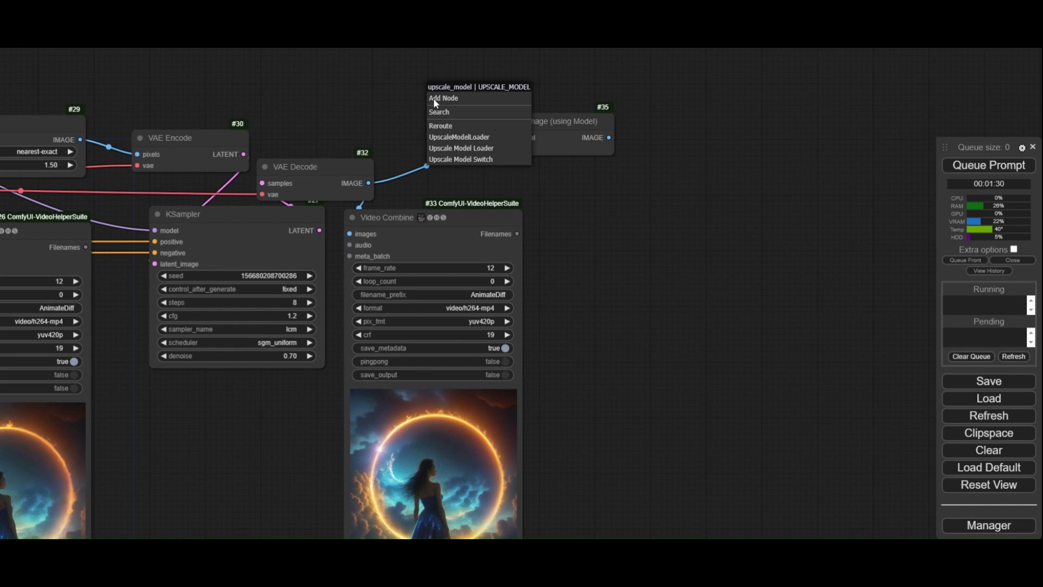
Add a Load Upscale Model node from the link drop and bring the rendered video previews into view
{"action": "left_click", "coordinate": [462, 137]}
{"action": "key", "text": "Return"}
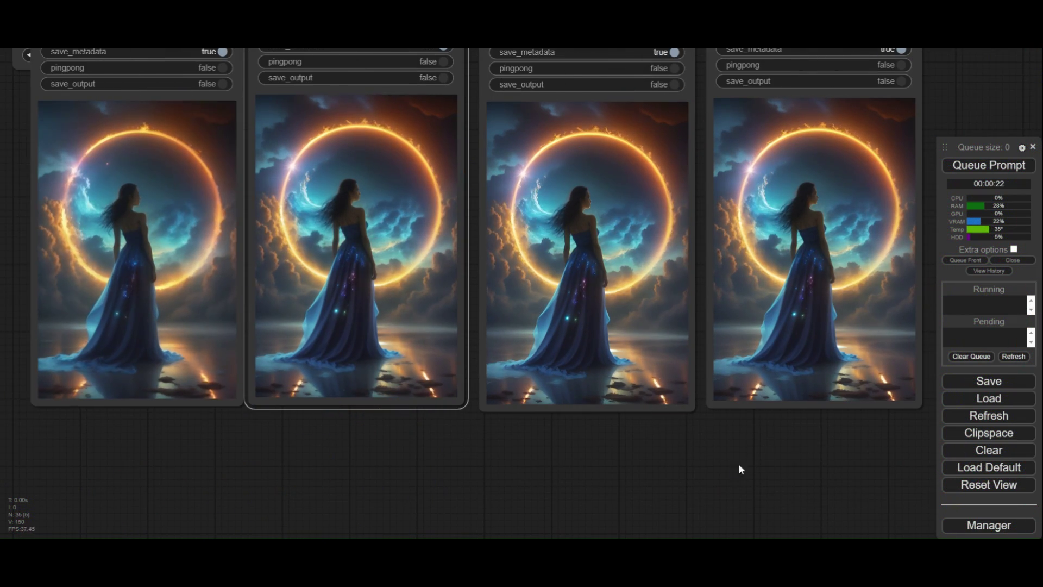
{"action": "left_click_drag", "start_coordinate": [741, 469], "coordinate": [583, 452]}
{"action": "scroll", "coordinate": [617, 349], "scroll_direction": "up", "scroll_amount": 6}
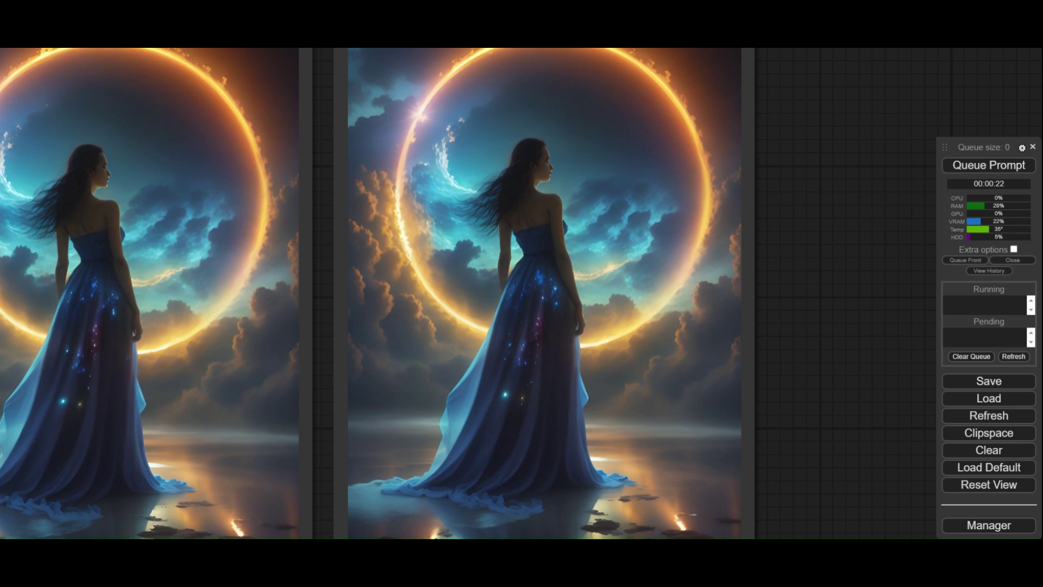
{"action": "left_click_drag", "start_coordinate": [855, 174], "coordinate": [841, 186]}
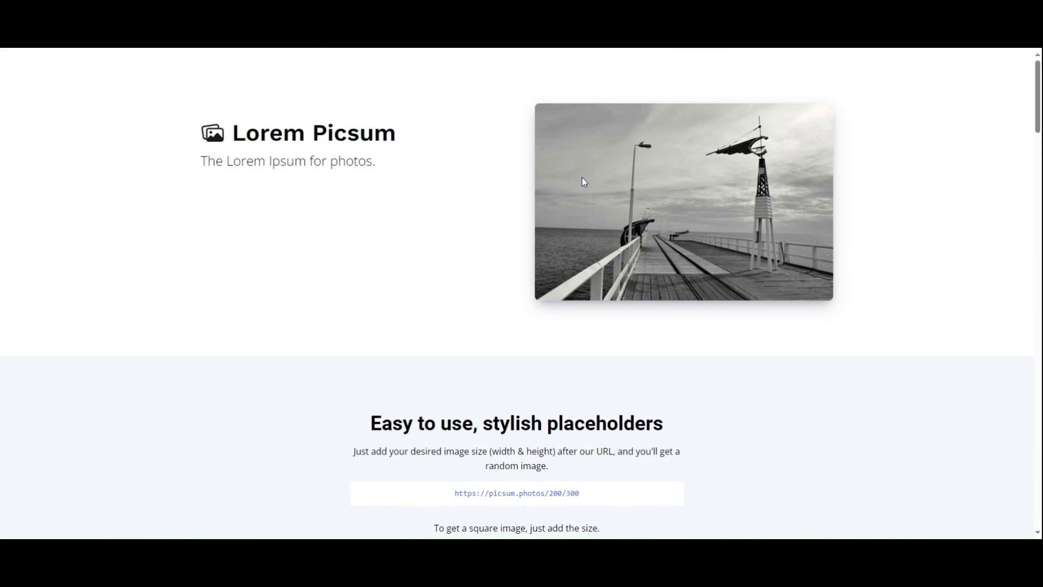
{"action": "scroll", "coordinate": [411, 208], "scroll_direction": "down", "scroll_amount": 1}
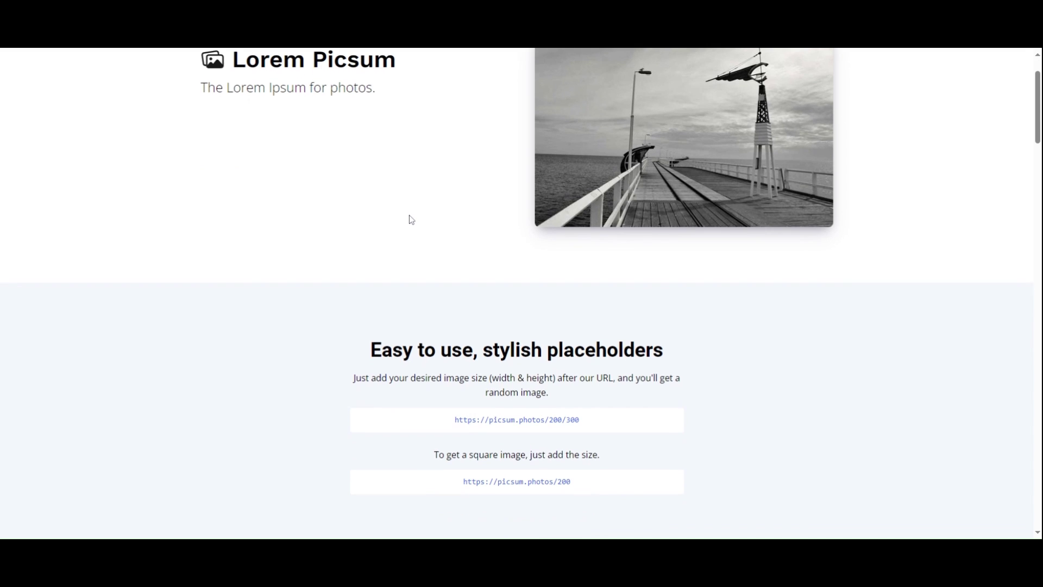
{"action": "left_click_drag", "start_coordinate": [446, 432], "coordinate": [613, 427]}
{"action": "key", "text": "ctrl+c"}
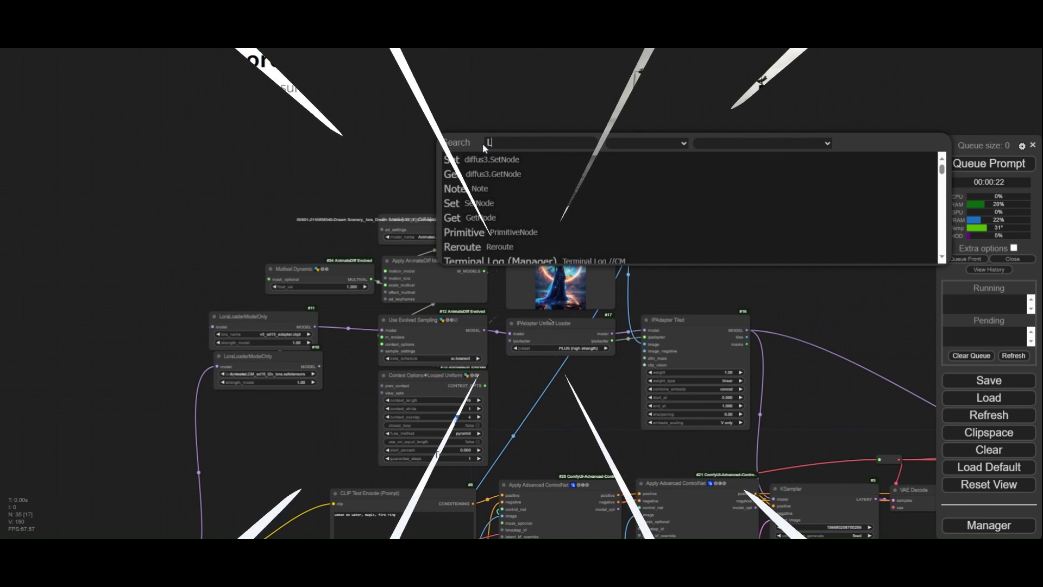
Add a Load Video (Path) node and convert its video widget to an input
{"action": "type", "text": "Load video"}
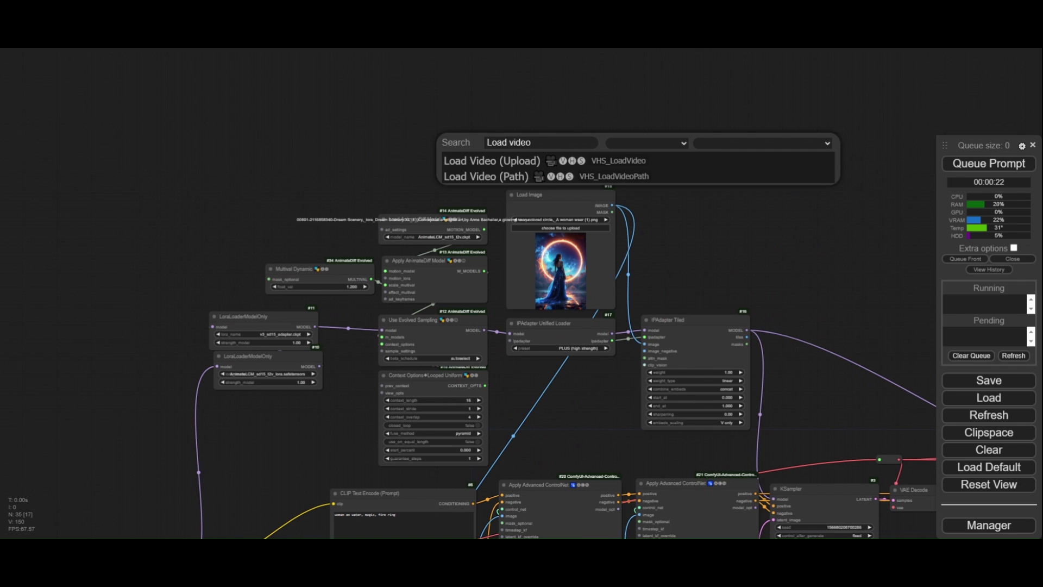
{"action": "key", "text": "Down"}
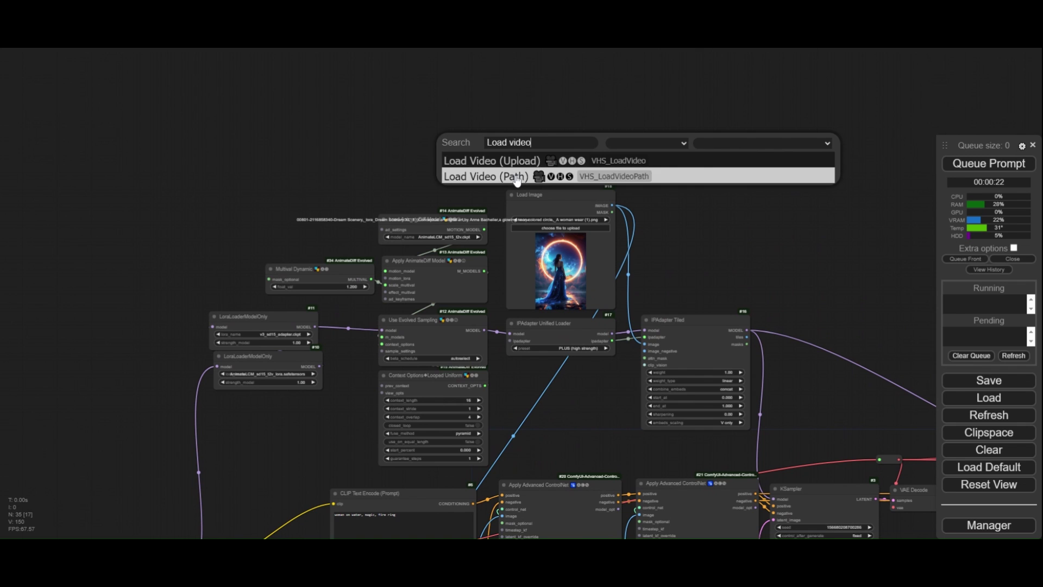
{"action": "key", "text": "Return"}
{"action": "scroll", "coordinate": [323, 132], "scroll_direction": "up", "scroll_amount": 2}
{"action": "right_click", "coordinate": [453, 130]}
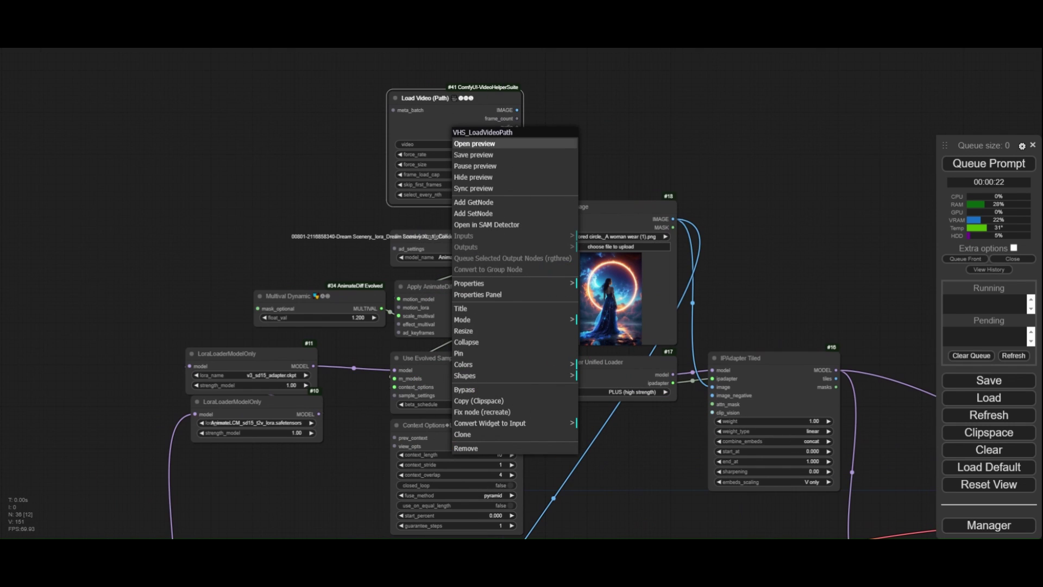
{"action": "left_click", "coordinate": [511, 427]}
{"action": "left_click", "coordinate": [611, 427]}
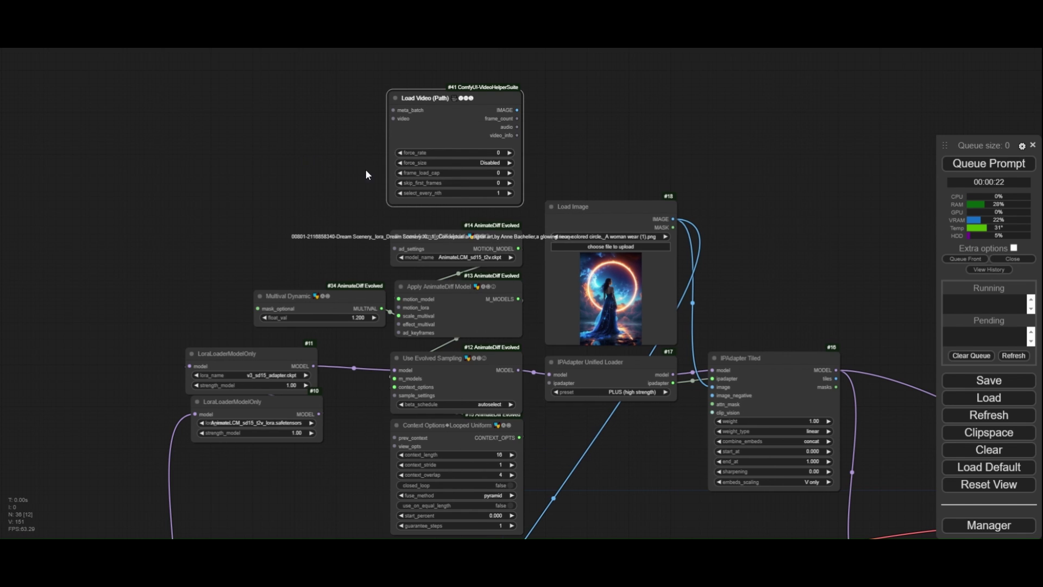
{"action": "scroll", "coordinate": [383, 171], "scroll_direction": "up", "scroll_amount": 2}
Add a Primitive string multiline node holding the picsum URL pasted on two lines
{"action": "double_click", "coordinate": [383, 171]}
{"action": "type", "text": "multi"}
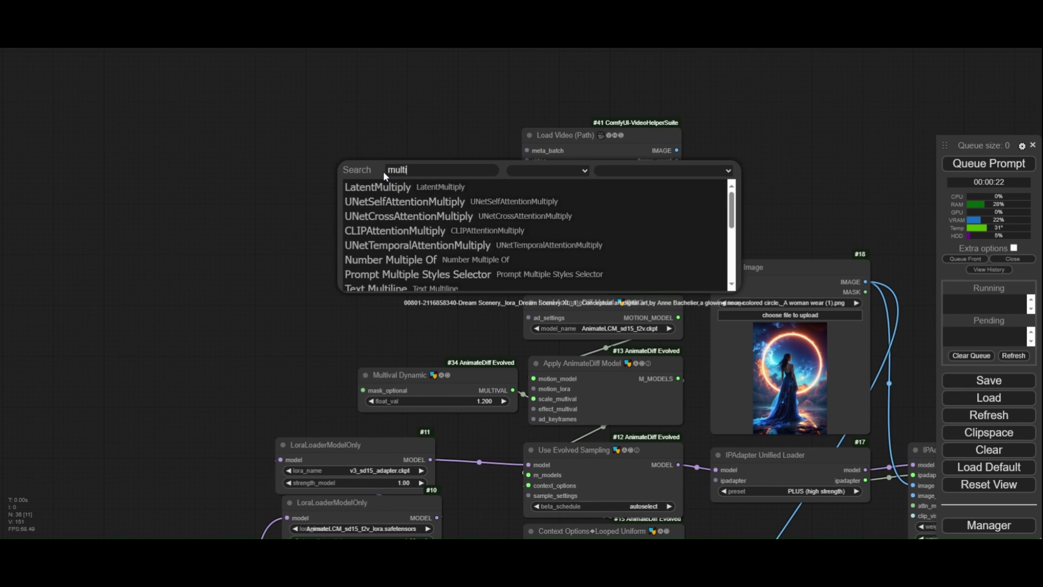
{"action": "type", "text": "line"}
{"action": "key", "text": "Down"}
{"action": "key", "text": "Return"}
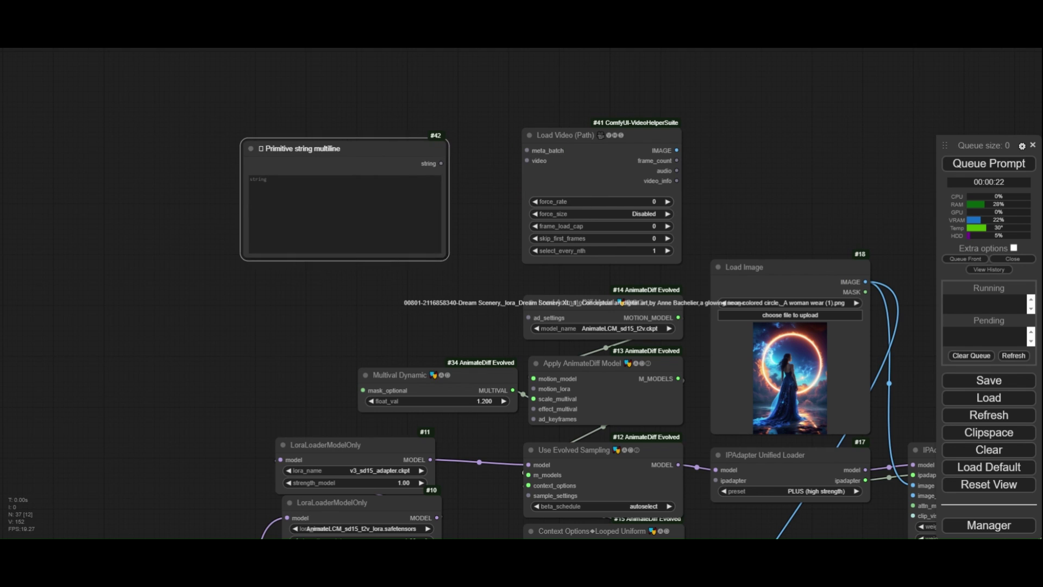
{"action": "left_click_drag", "start_coordinate": [326, 148], "coordinate": [315, 148]}
{"action": "left_click", "coordinate": [245, 179]}
{"action": "key", "text": "ctrl+v"}
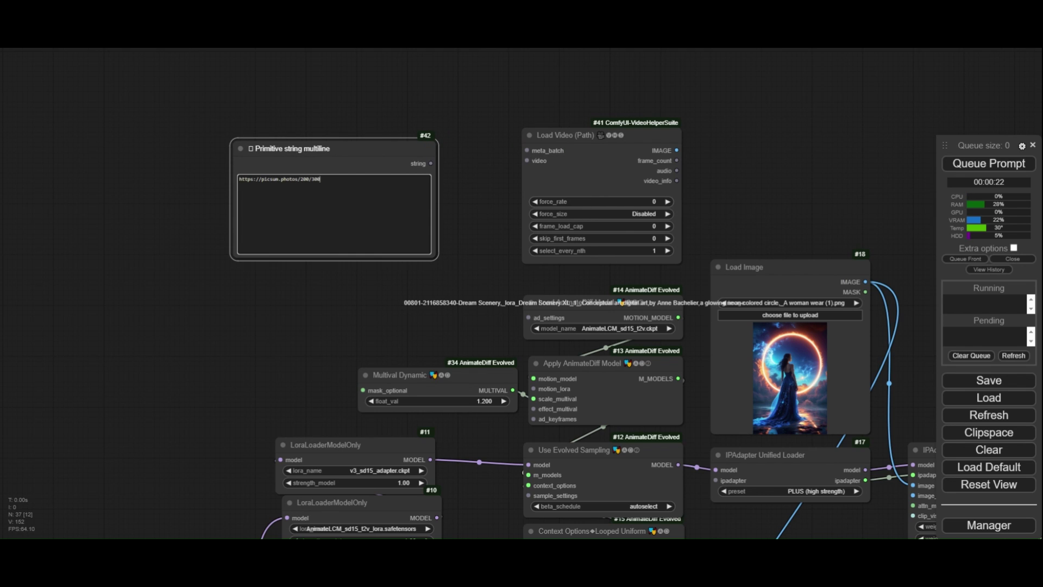
{"action": "key", "text": "ctrl+v"}
Add Text Random Line, fed by the URL list, sending its string to Load Video's video input
{"action": "scroll", "coordinate": [166, 175], "scroll_direction": "up", "scroll_amount": 3}
{"action": "double_click", "coordinate": [394, 138]}
{"action": "type", "text": "ran"}
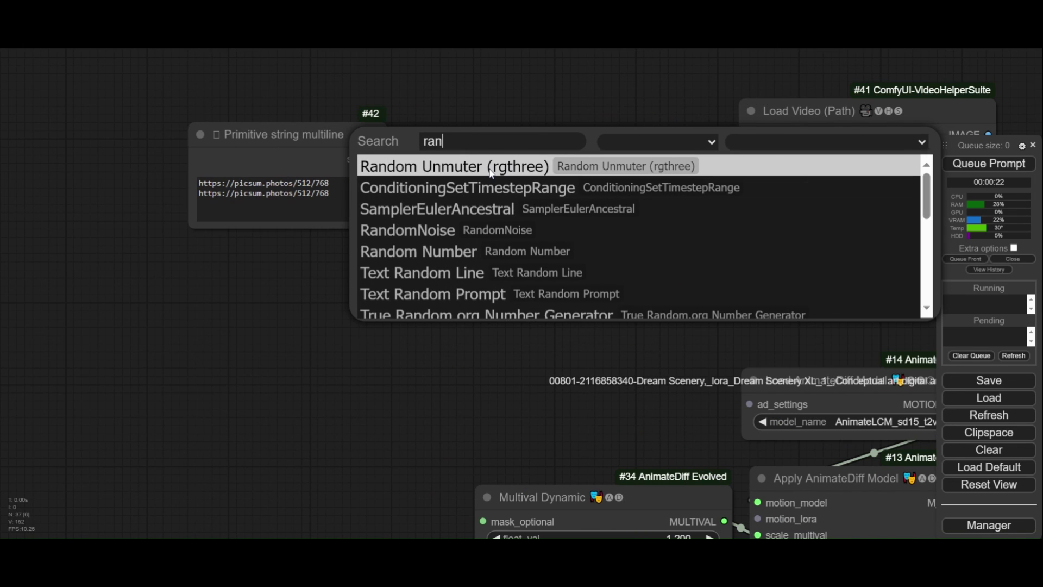
{"action": "type", "text": "dom"}
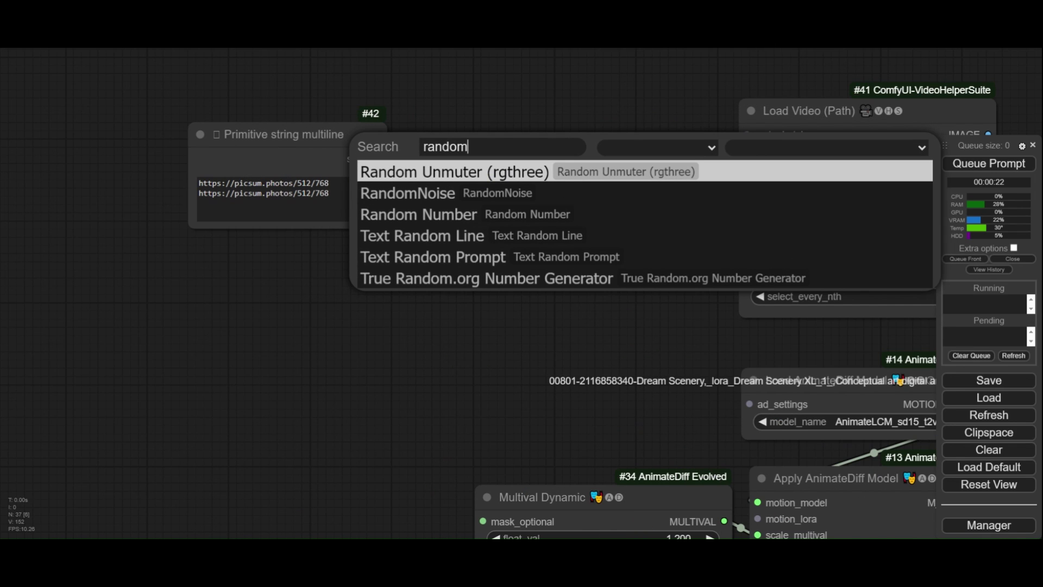
{"action": "left_click", "coordinate": [503, 235]}
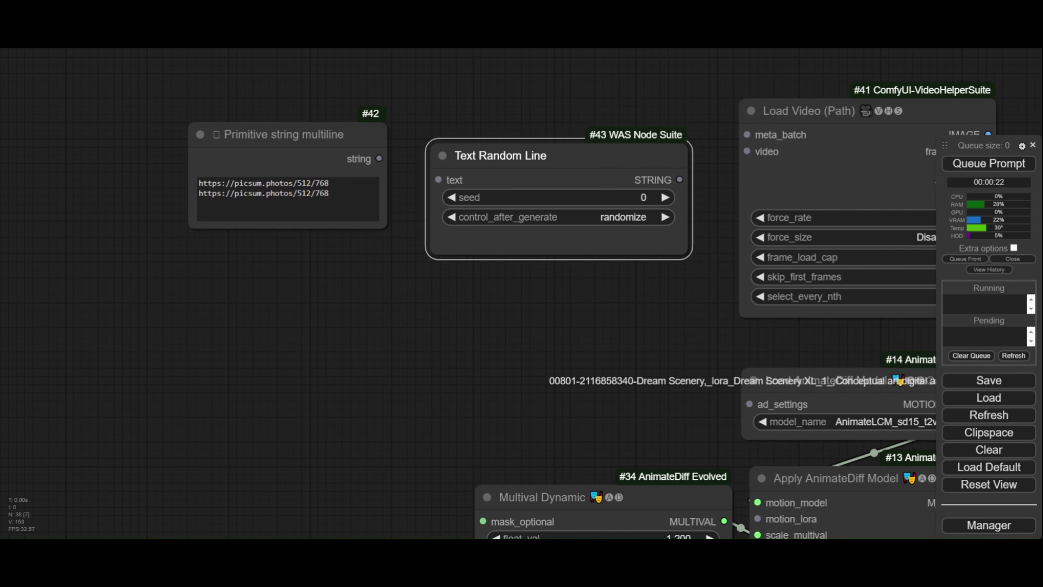
{"action": "left_click_drag", "start_coordinate": [543, 155], "coordinate": [533, 145]}
{"action": "left_click_drag", "start_coordinate": [379, 158], "coordinate": [428, 170]}
{"action": "left_click_drag", "start_coordinate": [670, 171], "coordinate": [747, 151]}
Use Load Video's images as IPAdapter Tiled's image and add a Preview Image from the reroute
{"action": "scroll", "coordinate": [747, 151], "scroll_direction": "down", "scroll_amount": 8}
{"action": "left_click_drag", "start_coordinate": [343, 123], "coordinate": [520, 375]}
{"action": "left_click_drag", "start_coordinate": [464, 429], "coordinate": [506, 408]}
{"action": "left_click_drag", "start_coordinate": [578, 197], "coordinate": [604, 123]}
{"action": "left_click", "coordinate": [626, 210]}
{"action": "left_click_drag", "start_coordinate": [732, 207], "coordinate": [630, 195]}
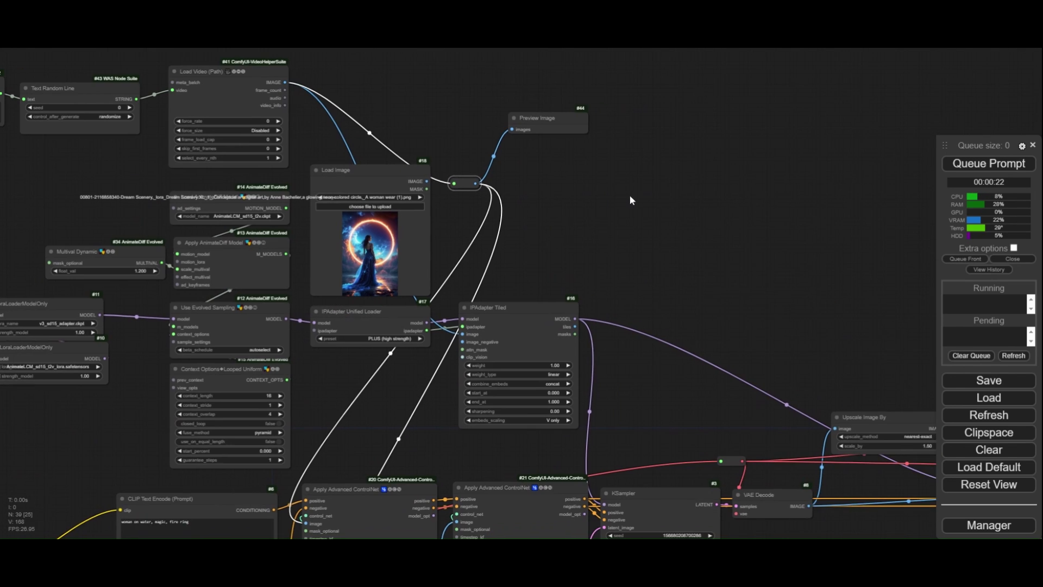
{"action": "scroll", "coordinate": [649, 196], "scroll_direction": "down", "scroll_amount": 2}
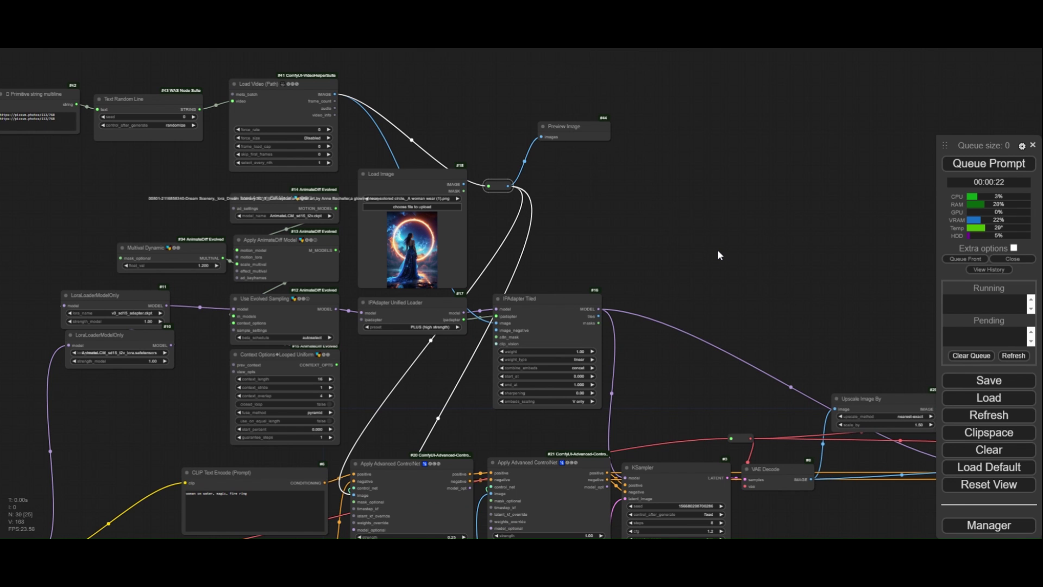
Queue the workflow with a random picsum photo and zoom into the Preview Image and video outputs
{"action": "left_click", "coordinate": [971, 165]}
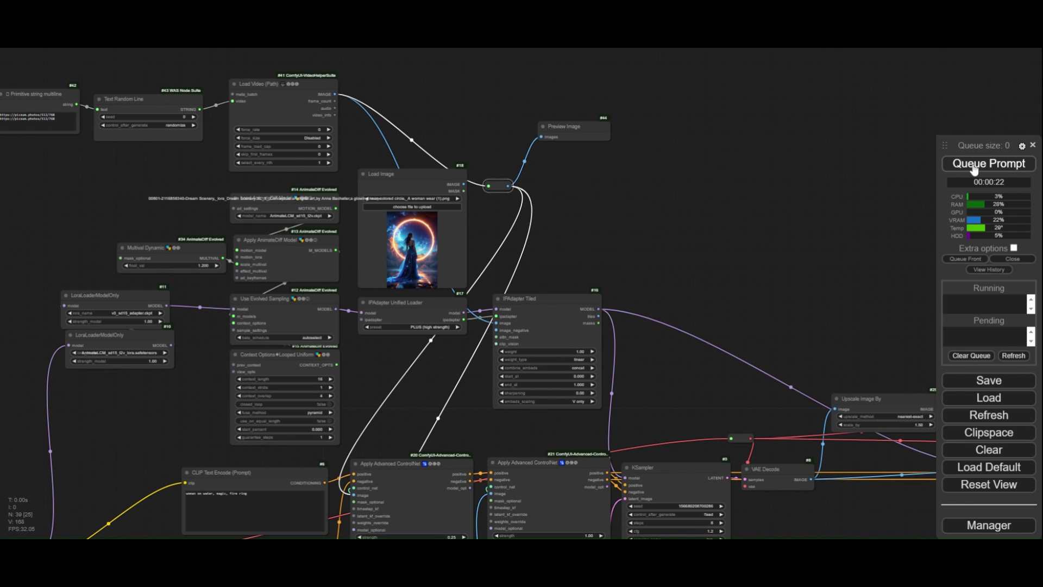
{"action": "scroll", "coordinate": [600, 187], "scroll_direction": "up", "scroll_amount": 12}
{"action": "scroll", "coordinate": [497, 181], "scroll_direction": "down", "scroll_amount": 10}
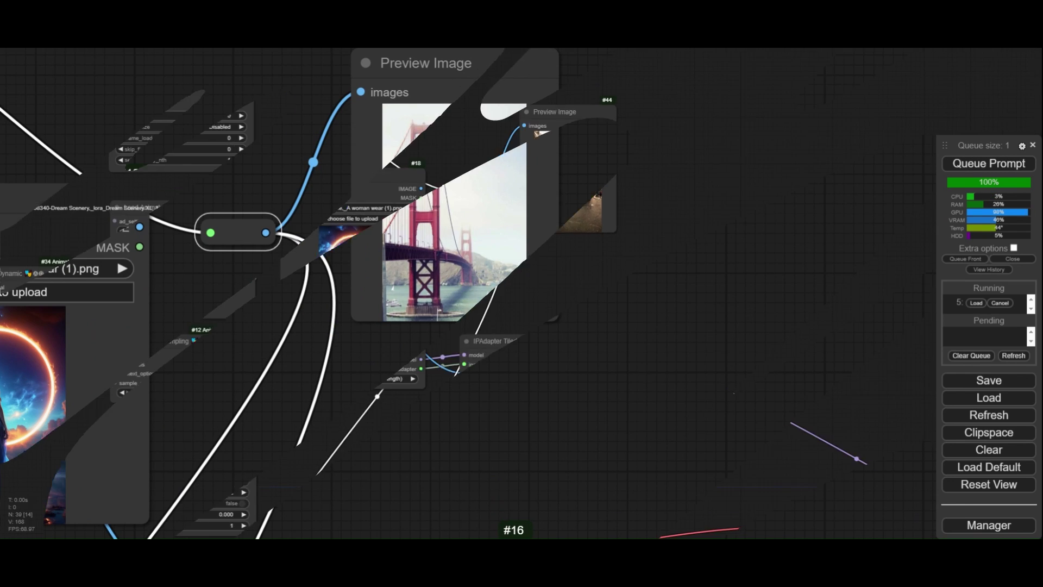
{"action": "scroll", "coordinate": [449, 192], "scroll_direction": "up", "scroll_amount": 12}
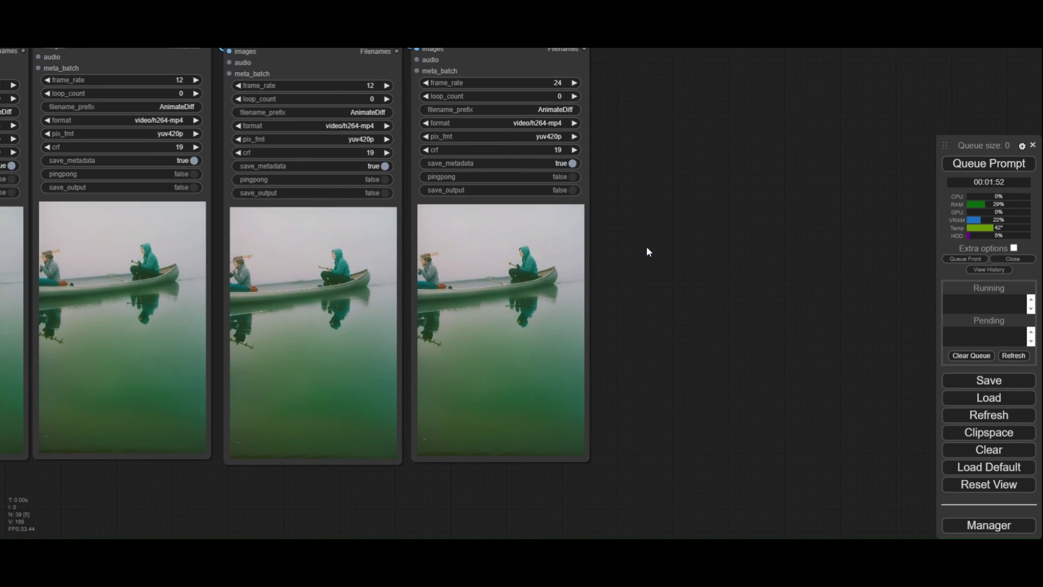
{"action": "scroll", "coordinate": [538, 249], "scroll_direction": "up", "scroll_amount": 7}
{"action": "scroll", "coordinate": [708, 260], "scroll_direction": "down", "scroll_amount": 5}
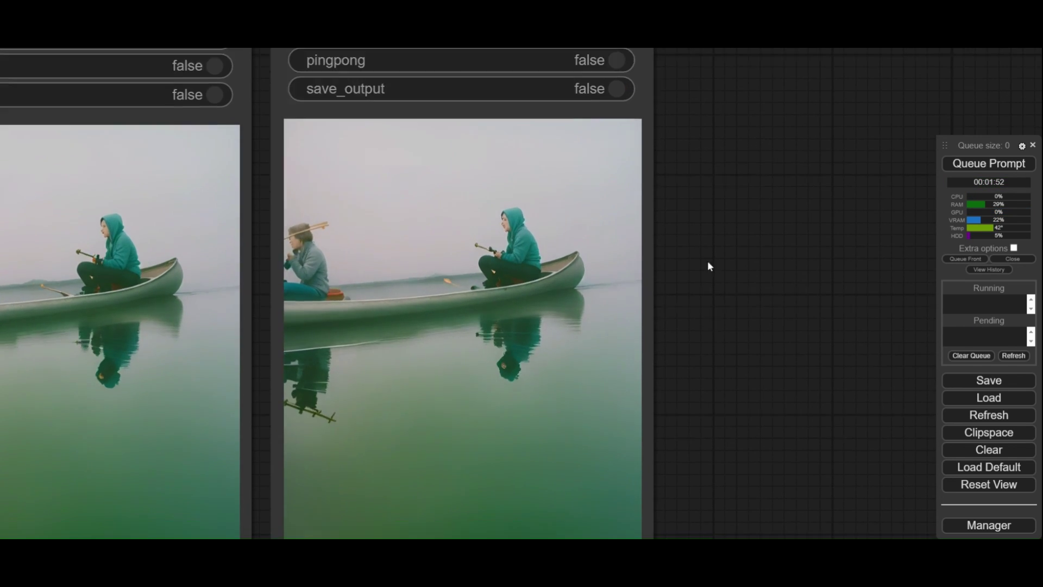
{"action": "scroll", "coordinate": [709, 236], "scroll_direction": "down", "scroll_amount": 2}
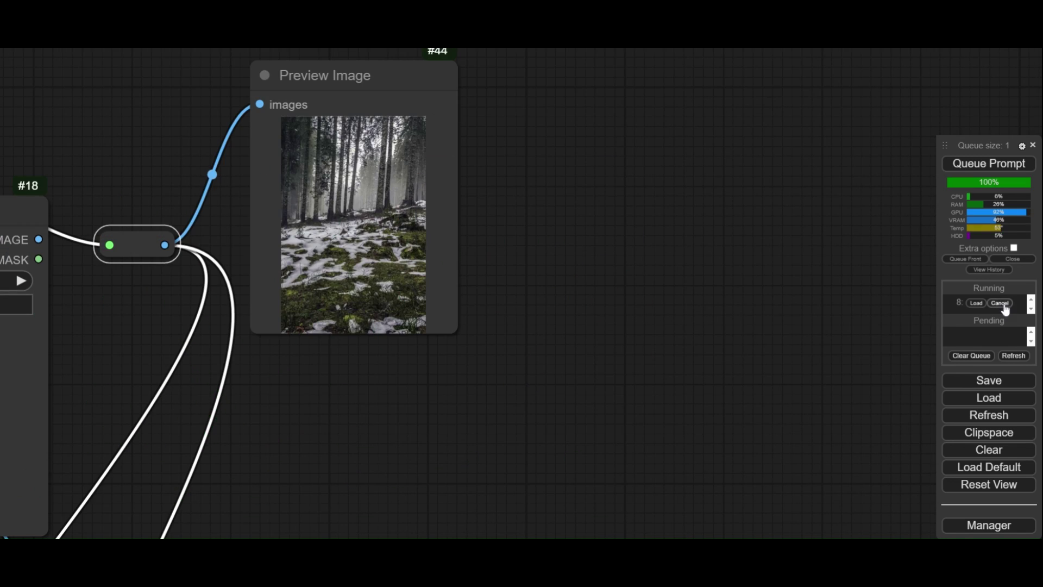